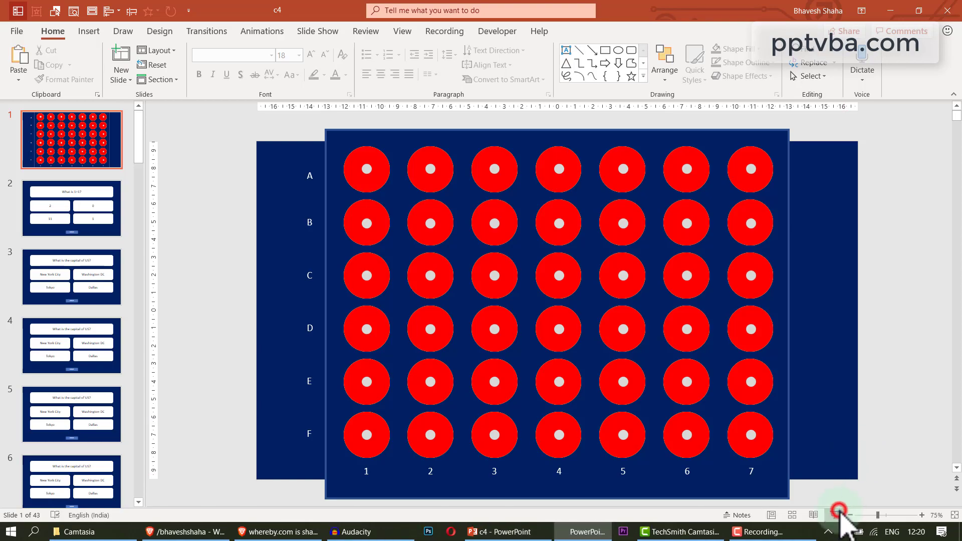
Play discs in columns 3 and 2, then answer the F4 quiz '1+1' with 2
click(372, 447)
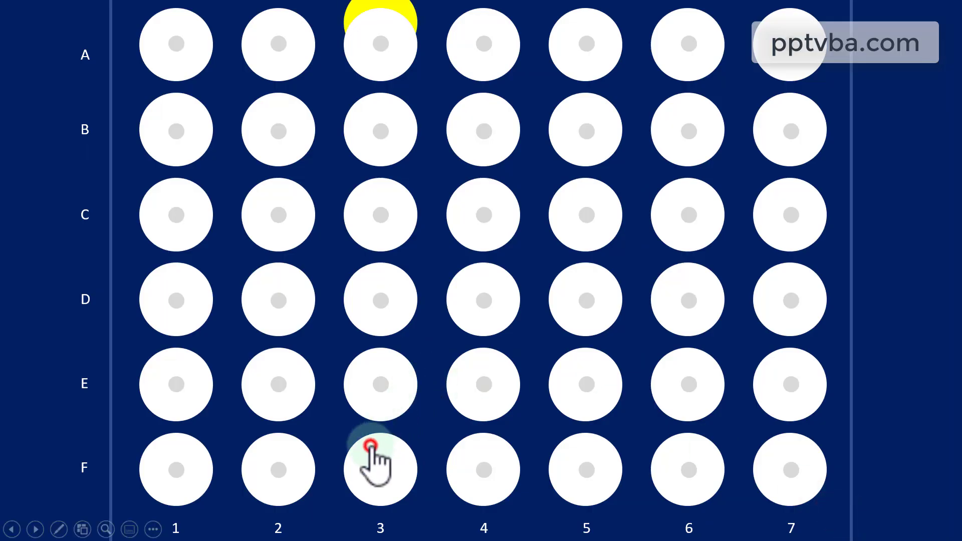
click(302, 446)
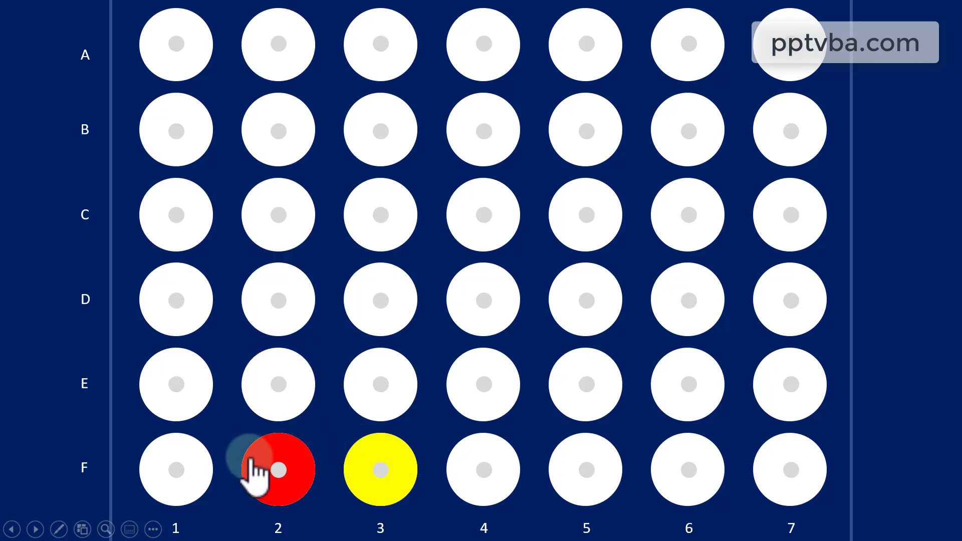
click(484, 473)
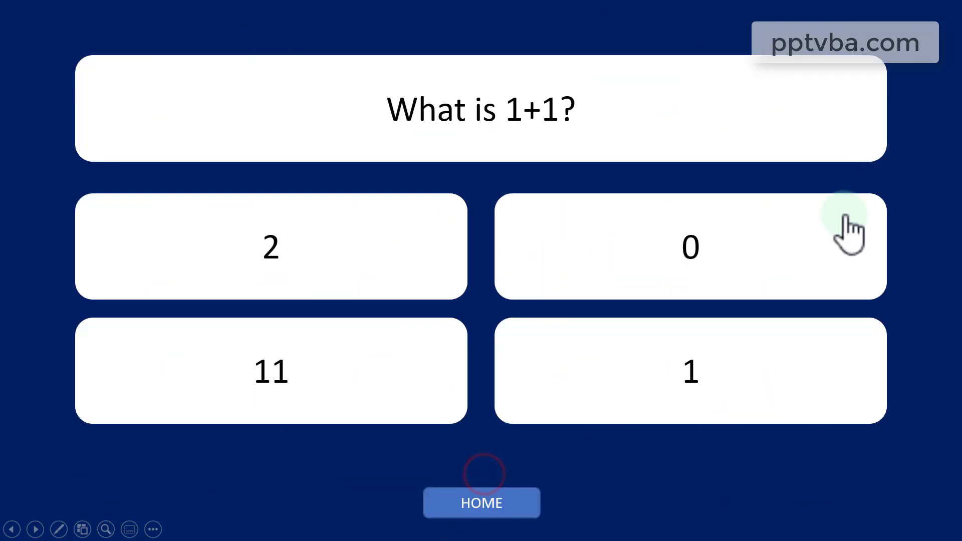
click(351, 240)
click(478, 506)
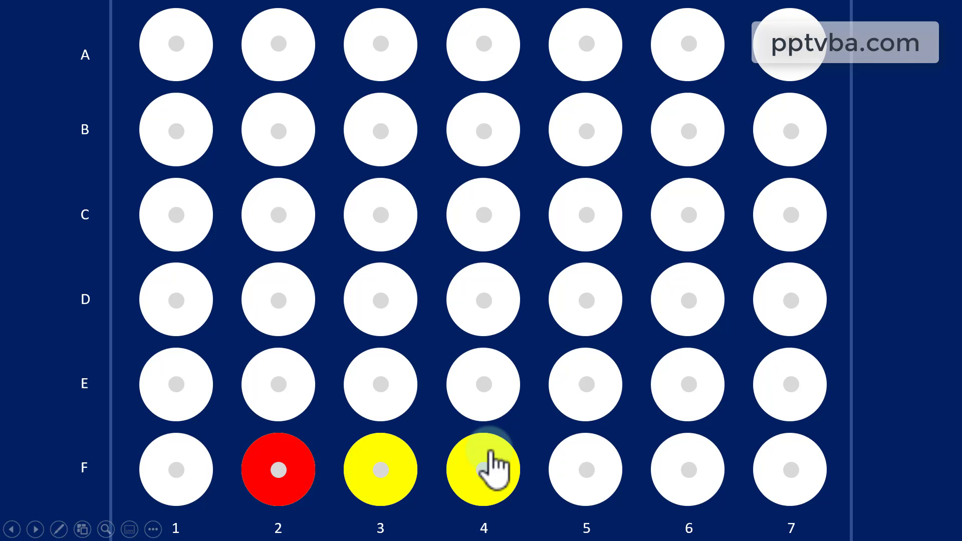
Open the column 5 US-capital quiz, try New York City, then choose Washington DC
click(587, 471)
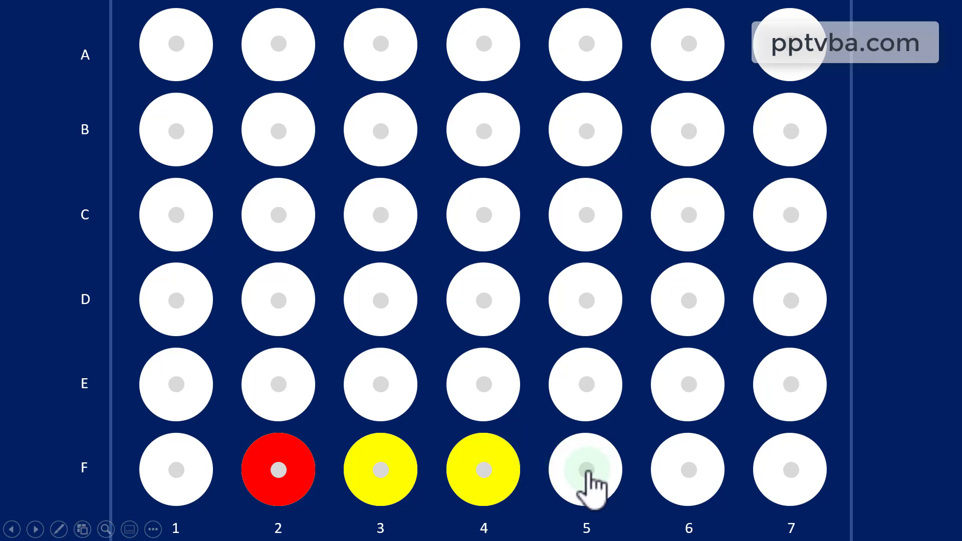
click(587, 472)
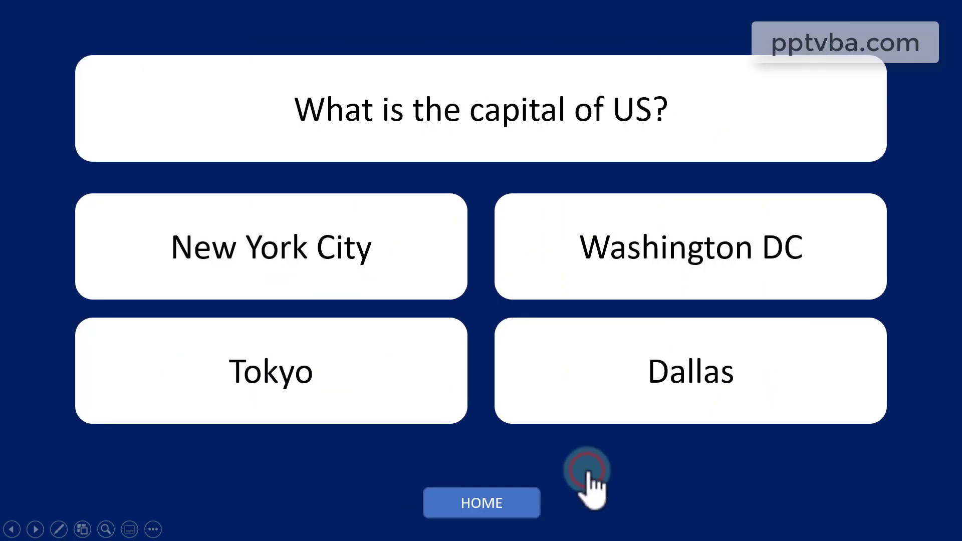
click(403, 240)
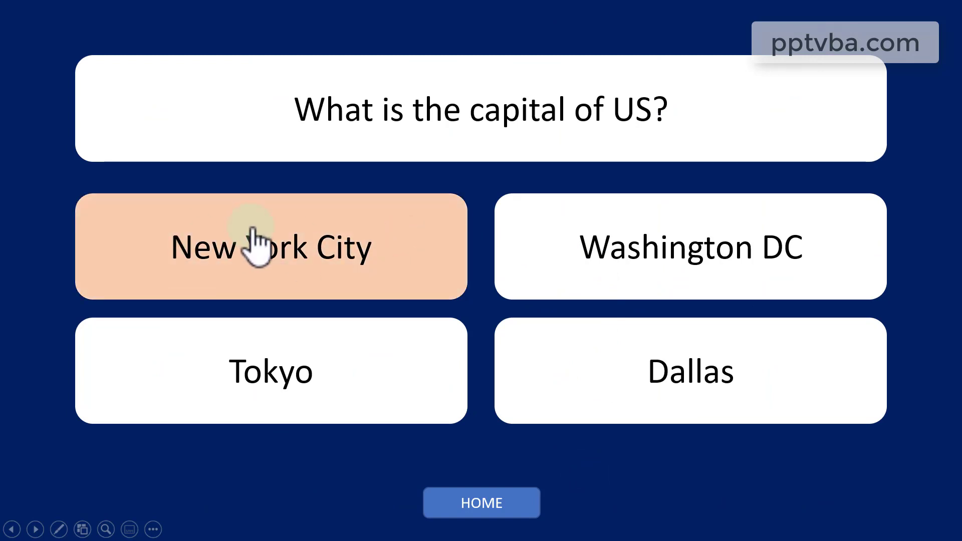
click(598, 206)
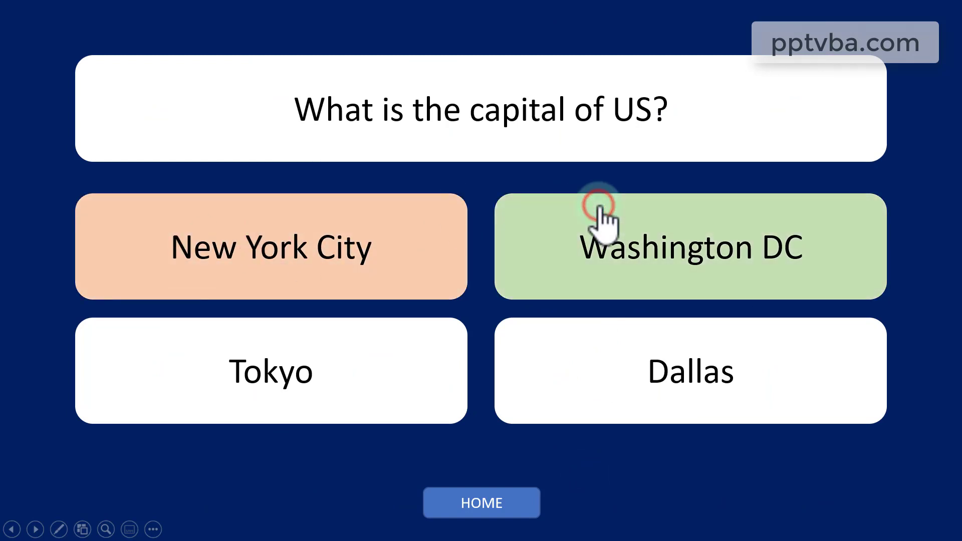
click(490, 501)
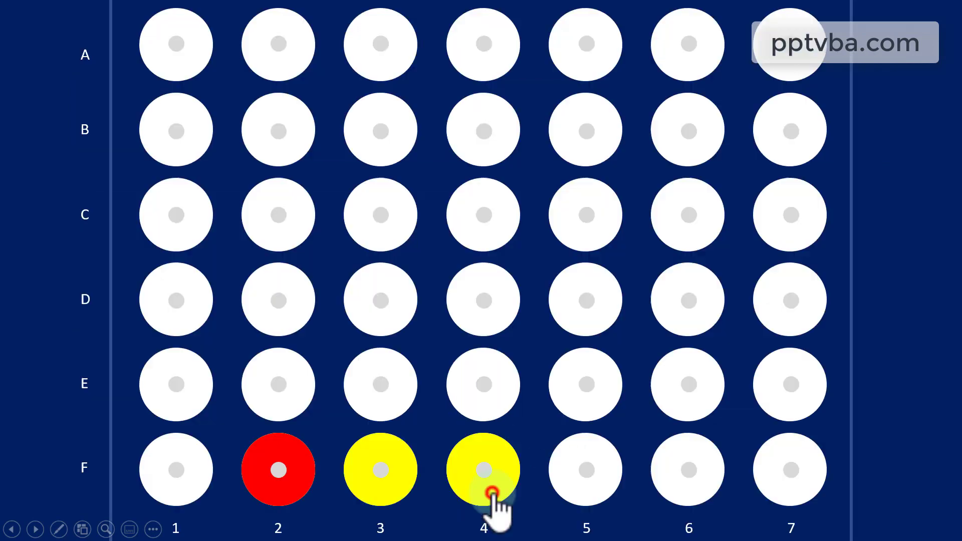
Fill F5, F6 and F7 with yellow and red discs, then end the show on slide 2
click(578, 463)
click(582, 456)
click(583, 454)
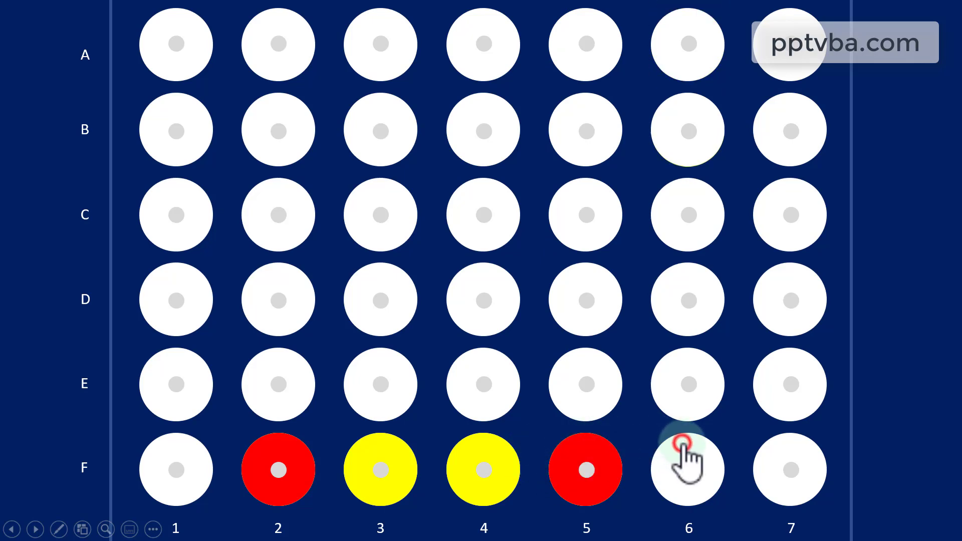
click(769, 452)
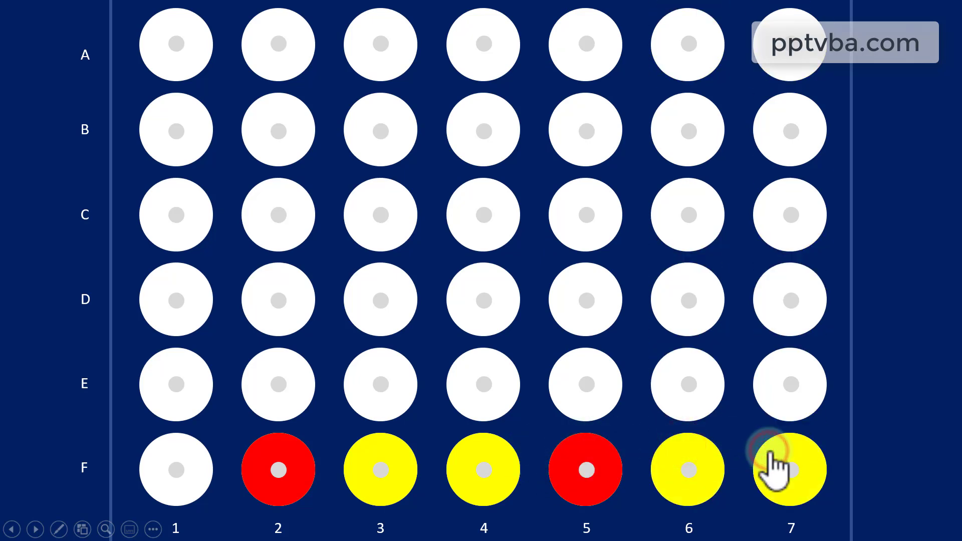
click(770, 453)
key(Escape)
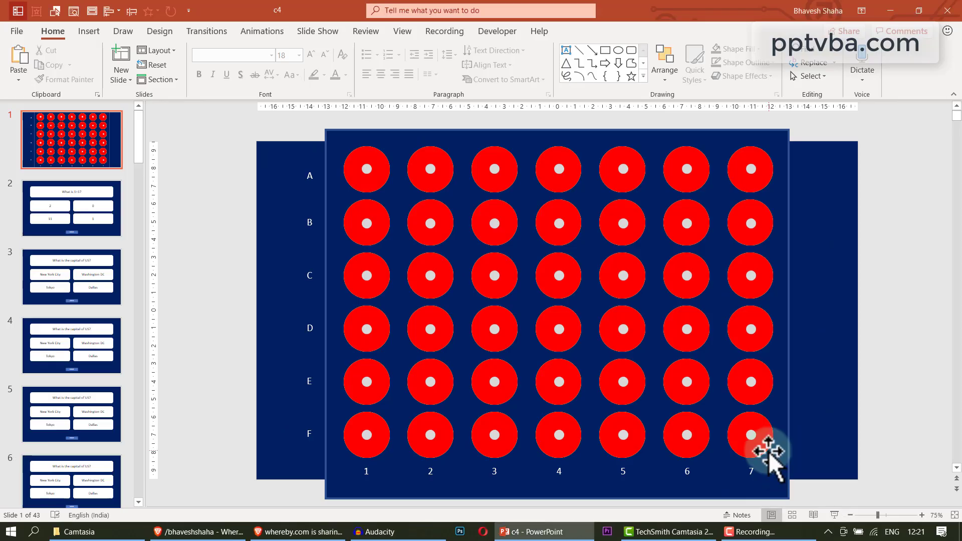
click(27, 213)
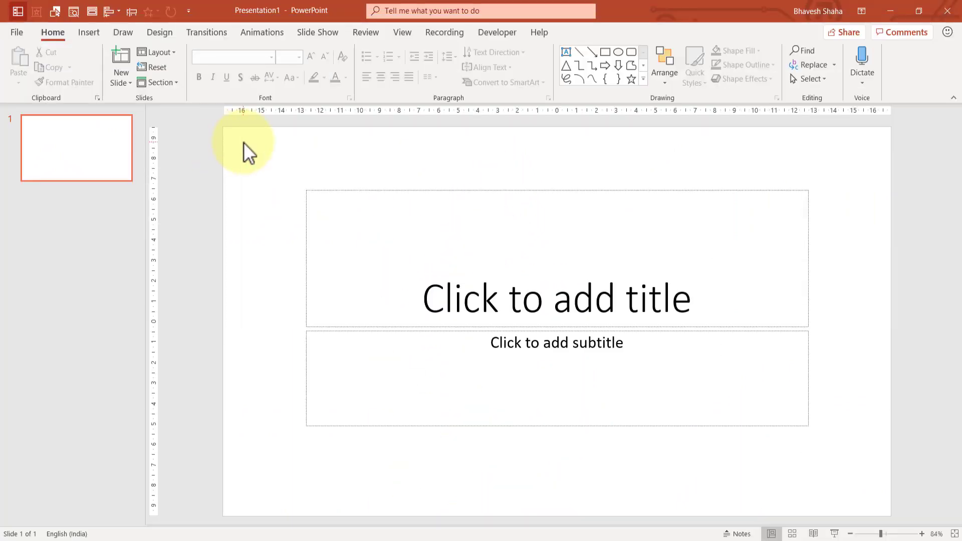
Switch the slide to the Blank layout and draw a large rectangle across it
click(163, 52)
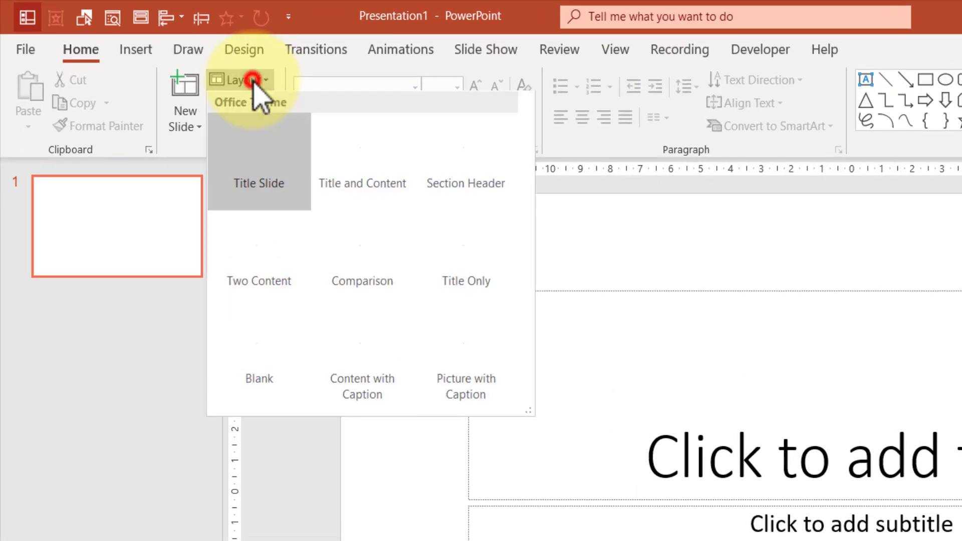
click(256, 345)
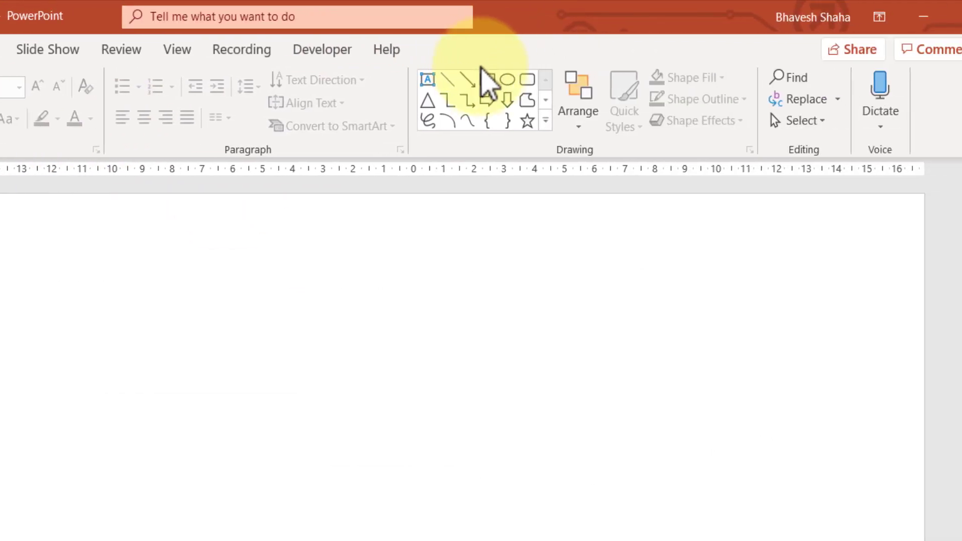
click(485, 80)
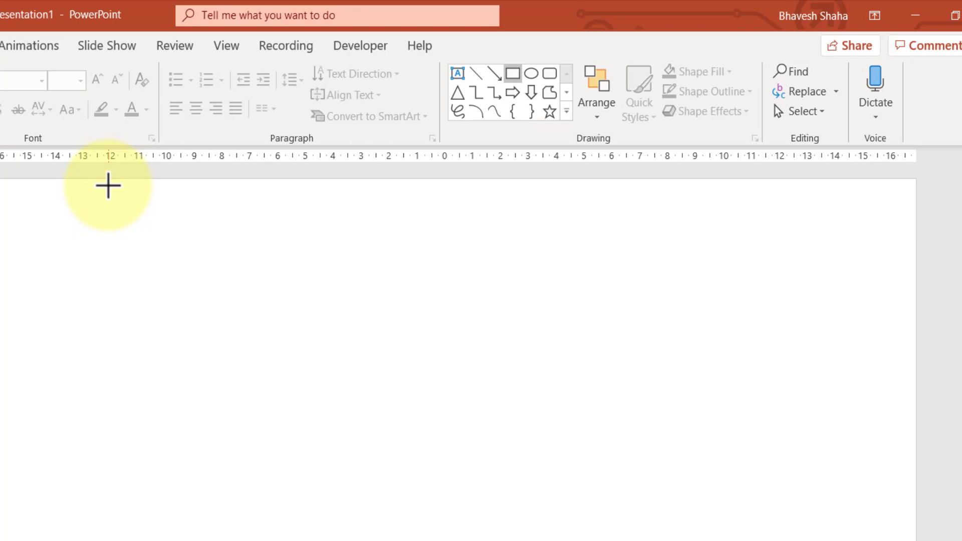
drag(107, 180, 832, 515)
Fill the rectangle dark blue and centre it horizontally on the slide
click(476, 54)
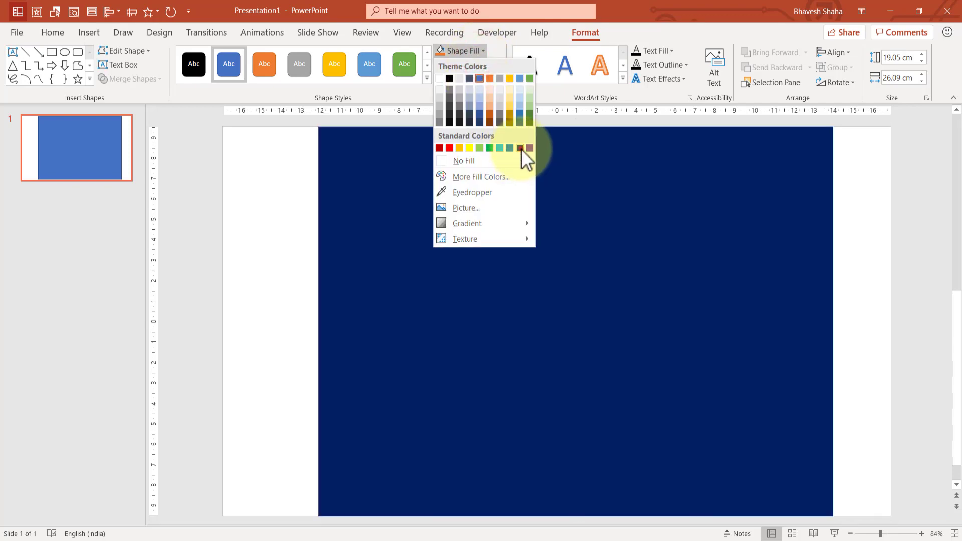
click(521, 149)
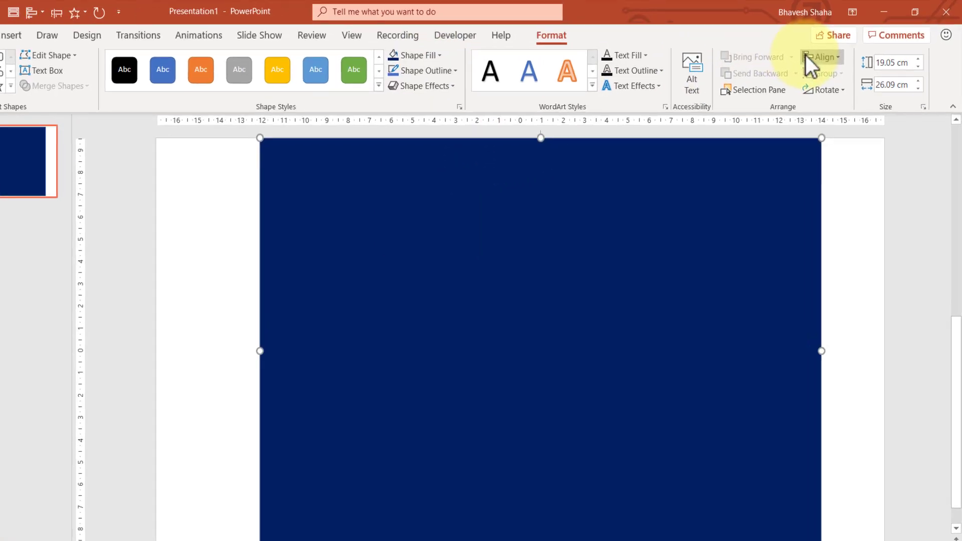
click(819, 51)
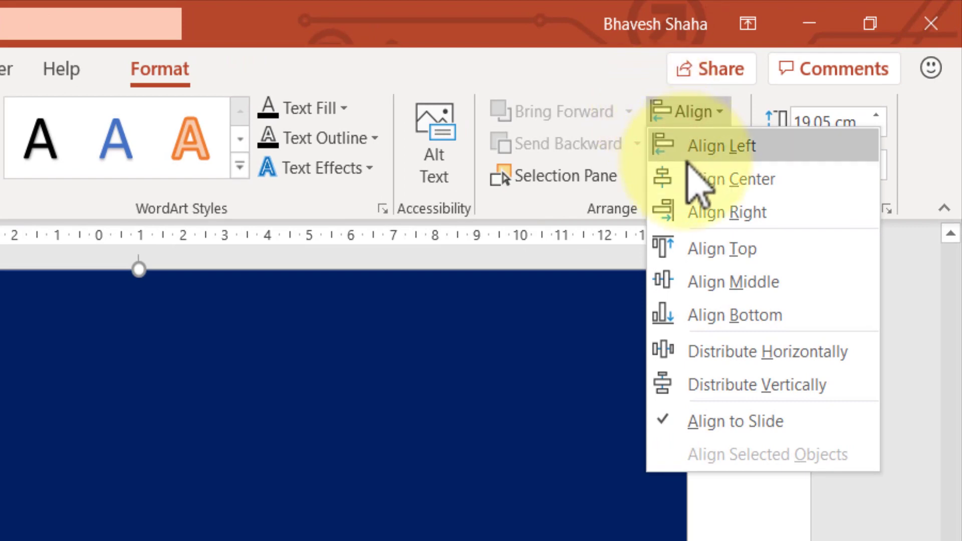
click(690, 173)
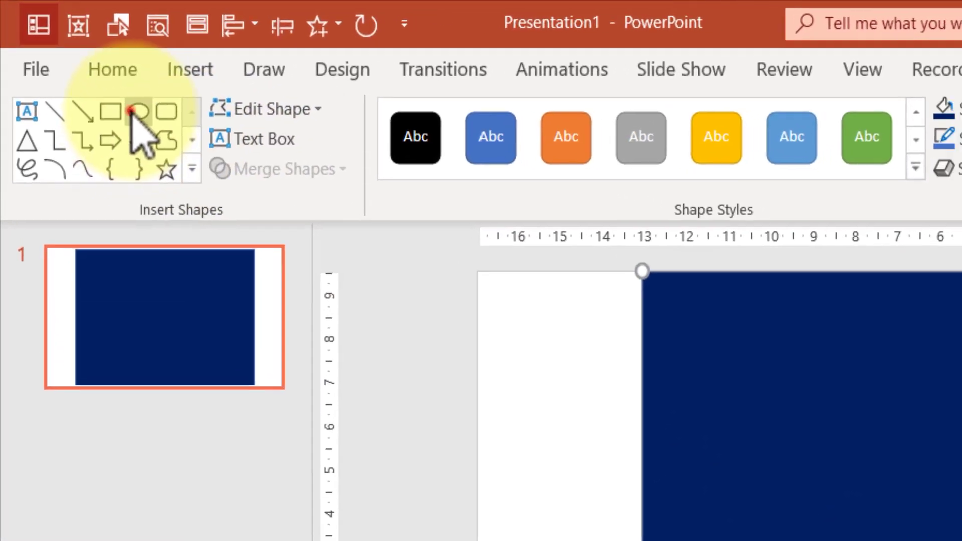
Draw a 2.59 cm circle at the board's bottom-left, filled white with no outline
click(131, 111)
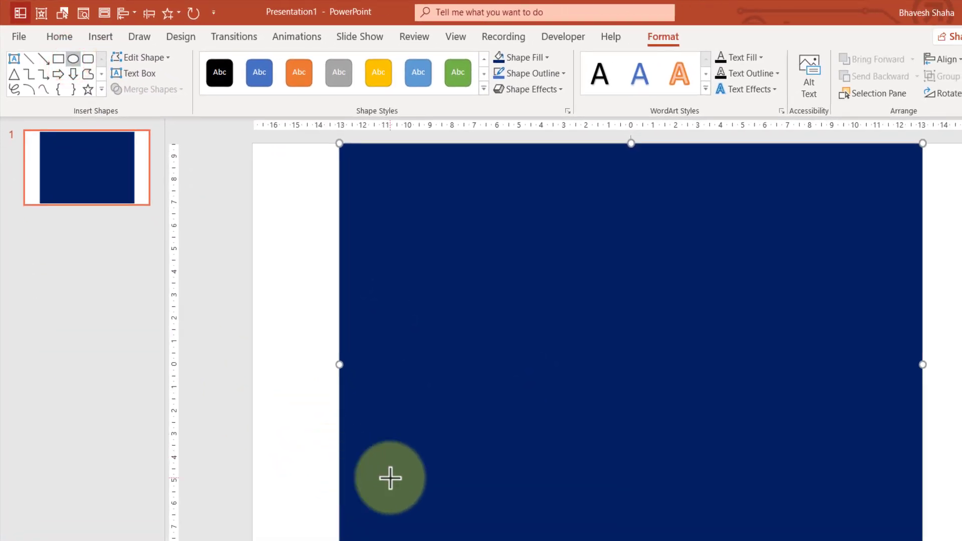
key(shift)
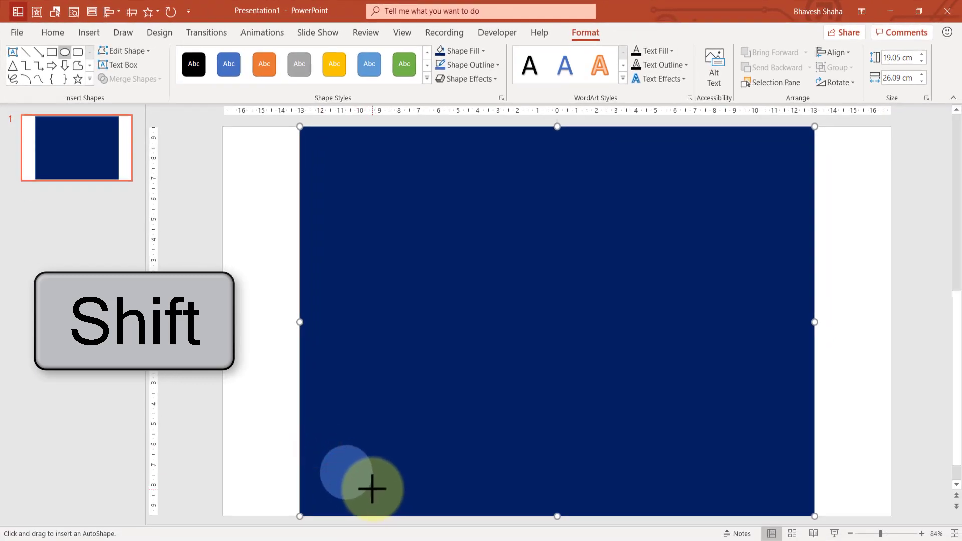
drag(371, 489, 370, 490)
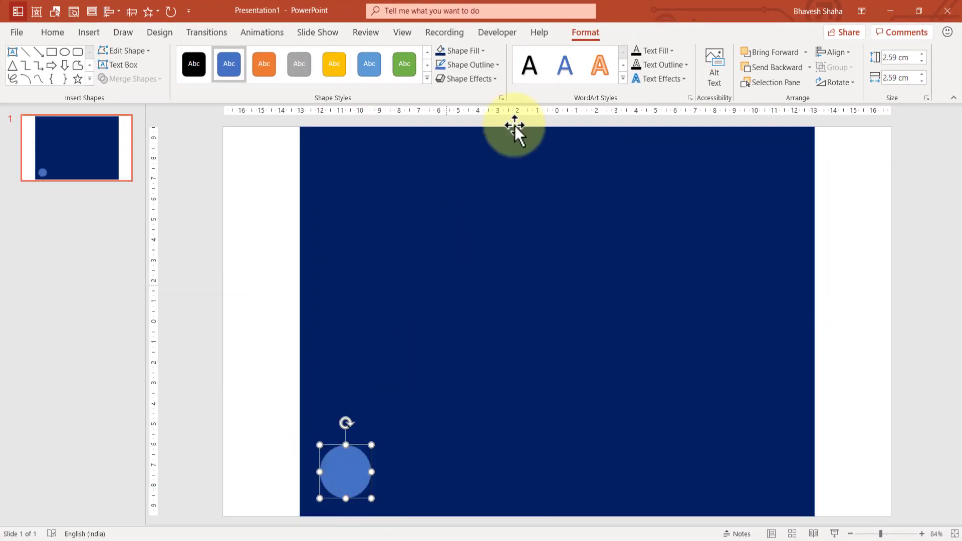
click(484, 52)
click(440, 77)
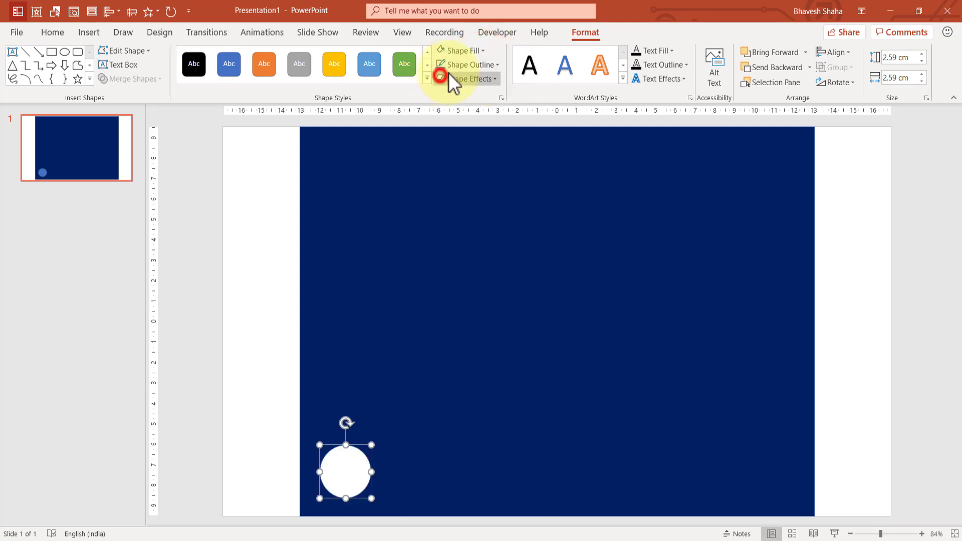
click(458, 66)
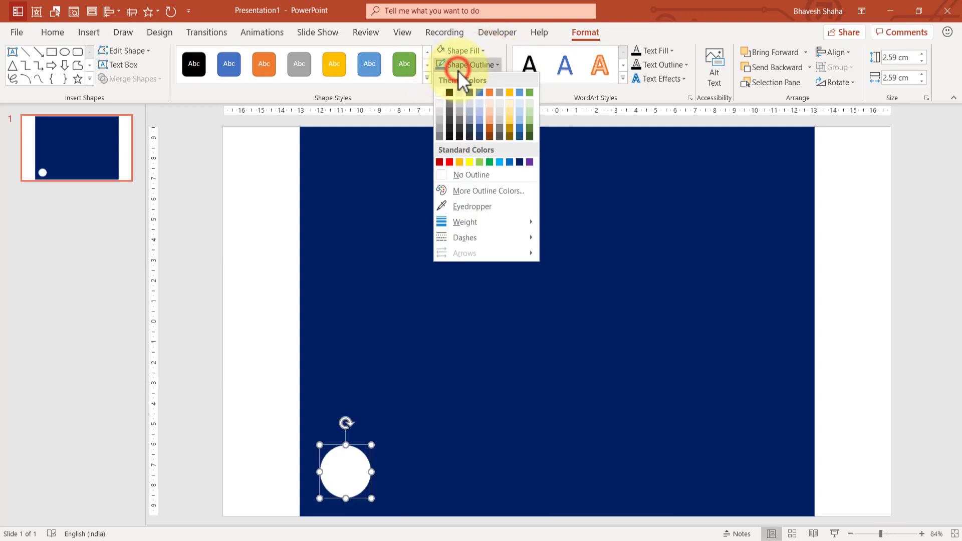
click(460, 176)
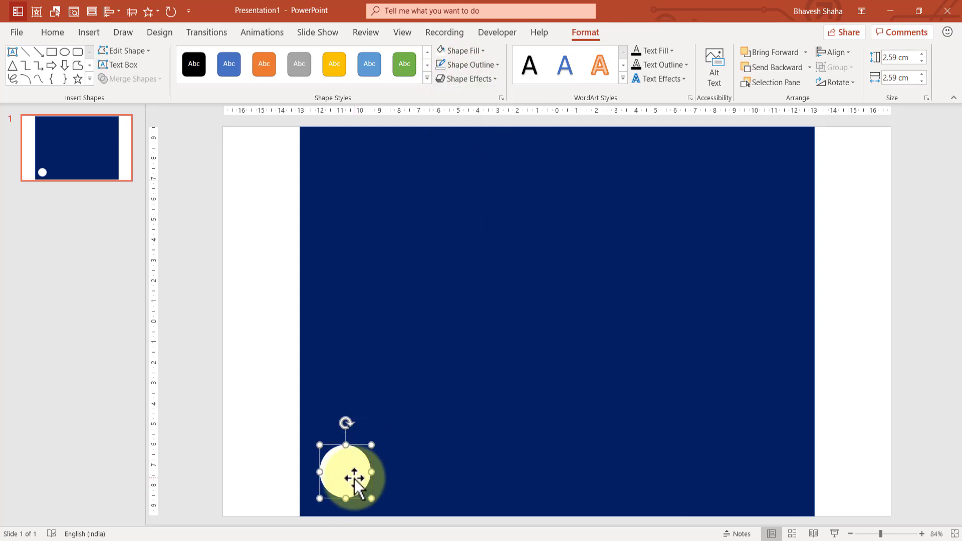
Duplicate the circle twice to the right, filling the second copy yellow
key(ctrl+shift)
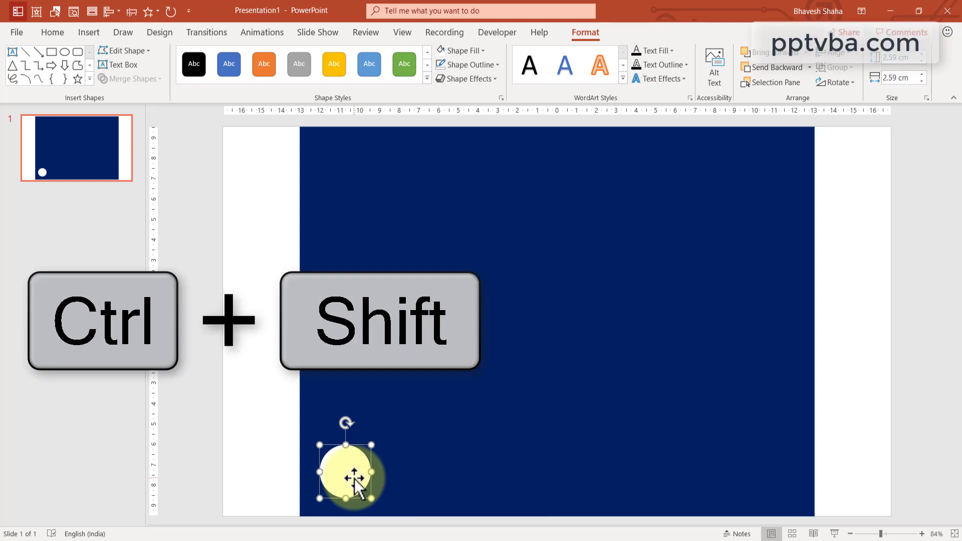
drag(354, 479, 398, 470)
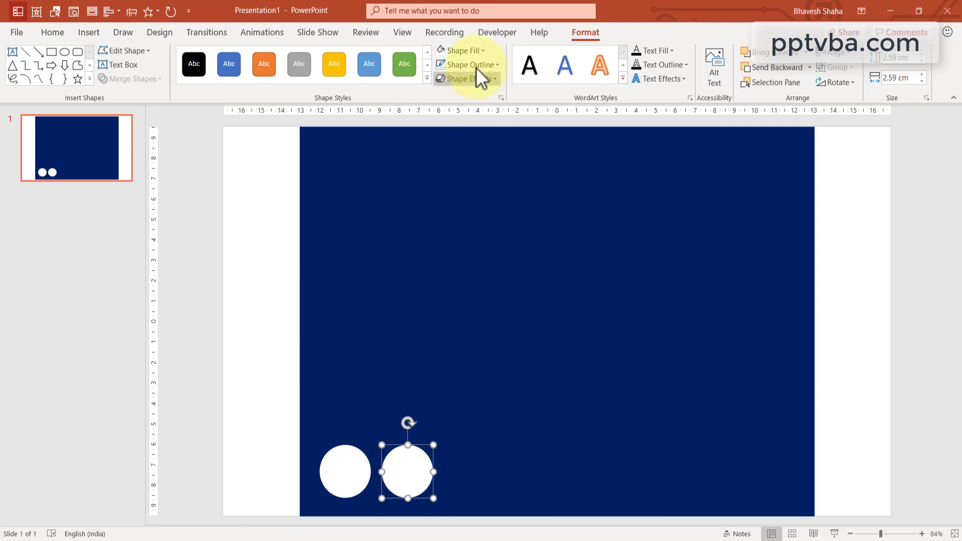
click(462, 50)
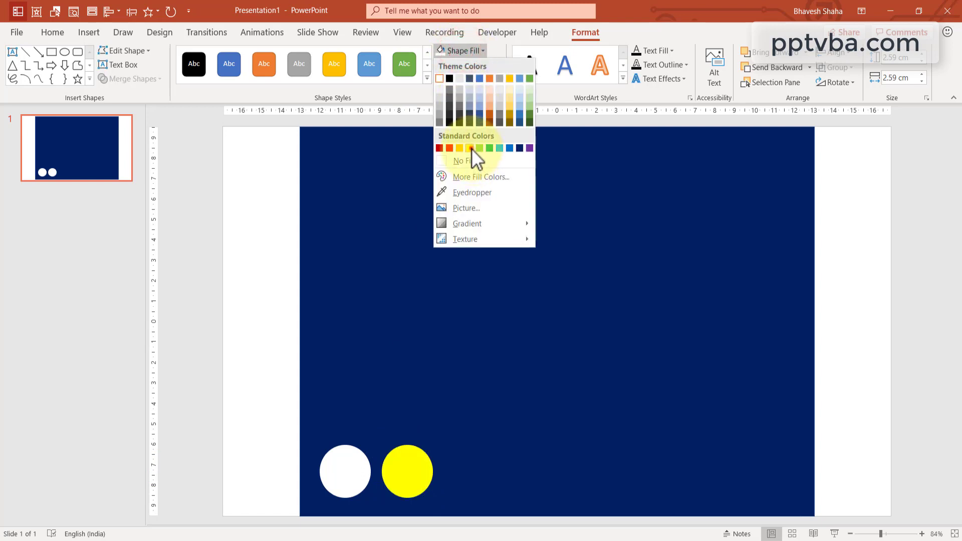
click(469, 148)
drag(402, 482, 463, 475)
click(464, 50)
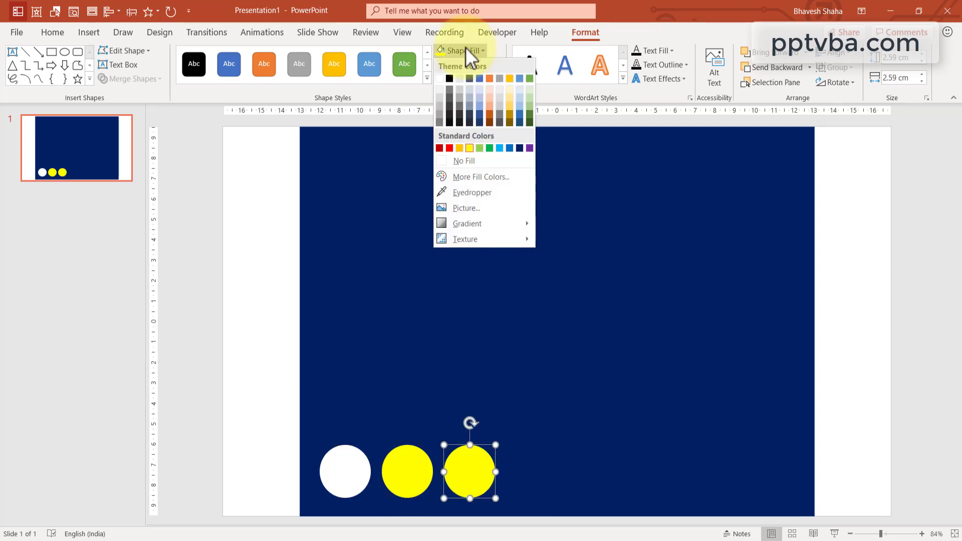
Fill the third circle red and rename the white circle 'White' in the Selection Pane
click(449, 149)
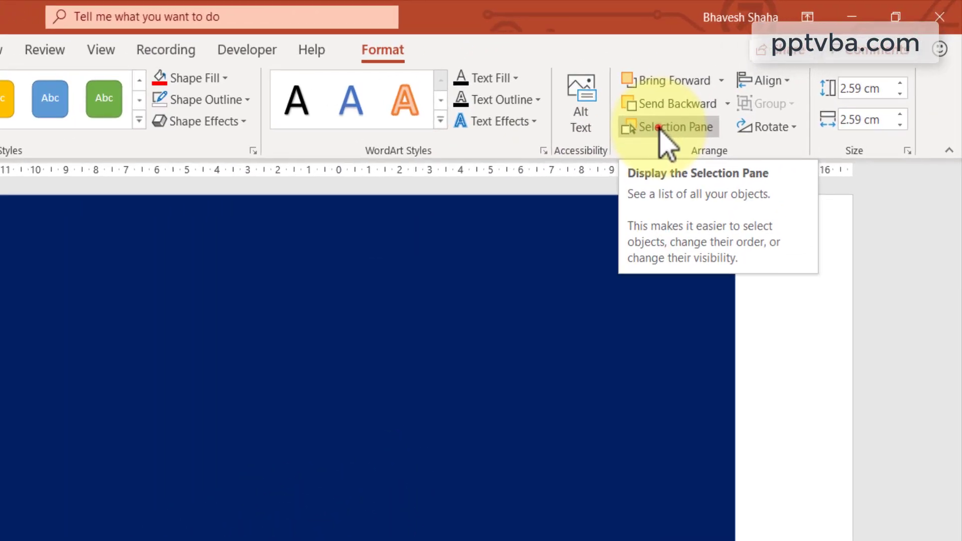
click(763, 83)
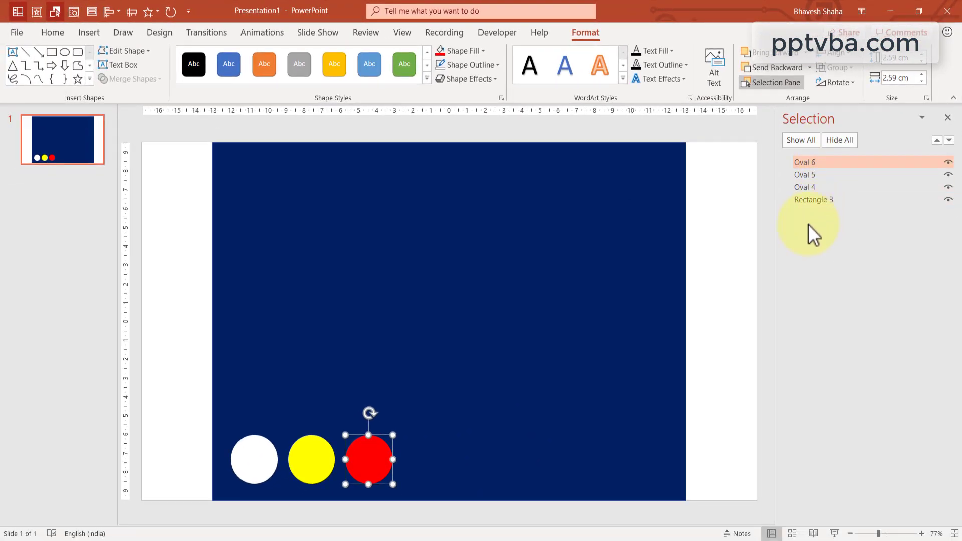
click(612, 321)
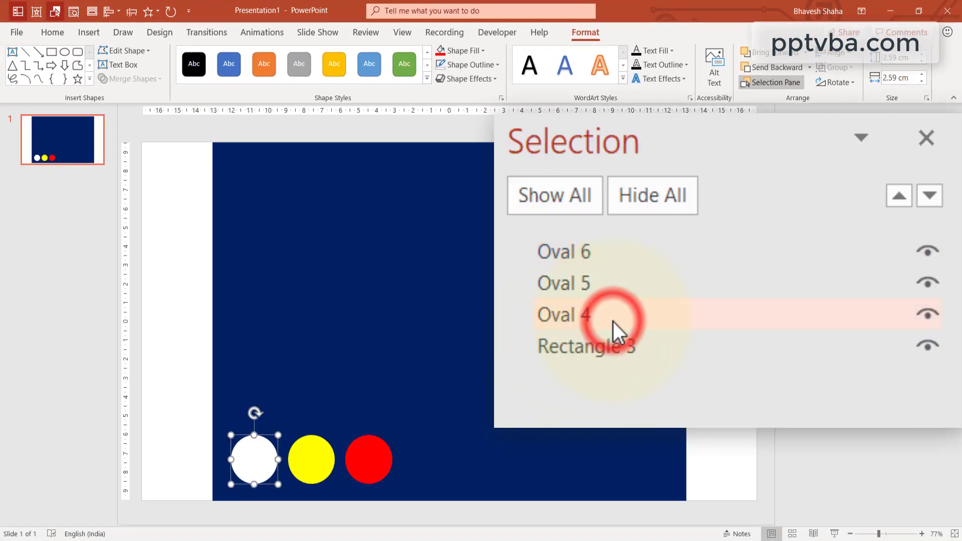
click(613, 318)
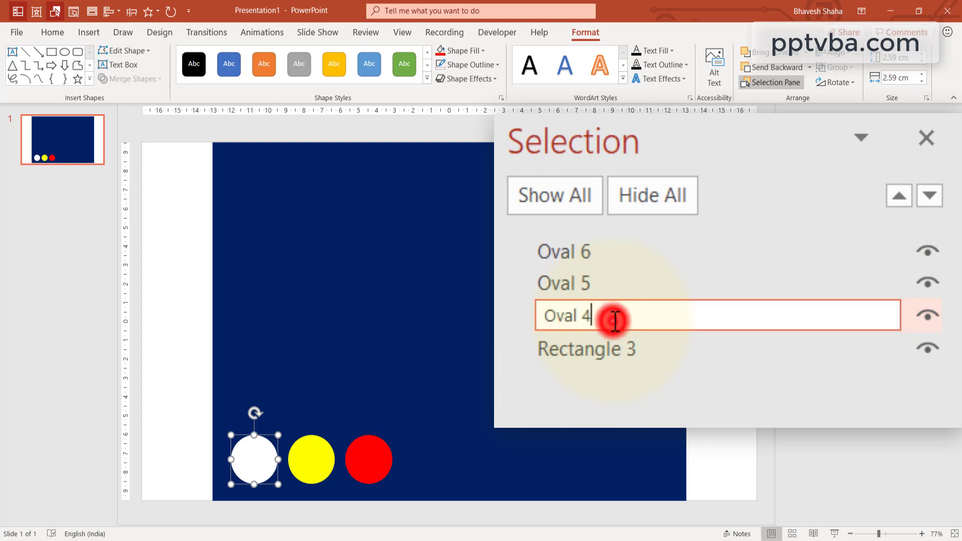
double_click(633, 317)
text(White)
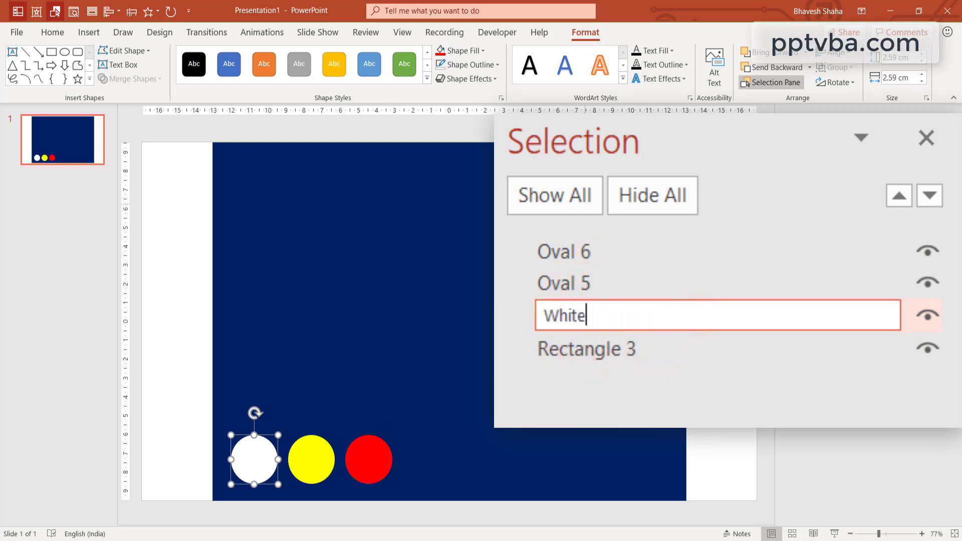
Rename the other two circles 'Yellow' and 'Red'
click(614, 289)
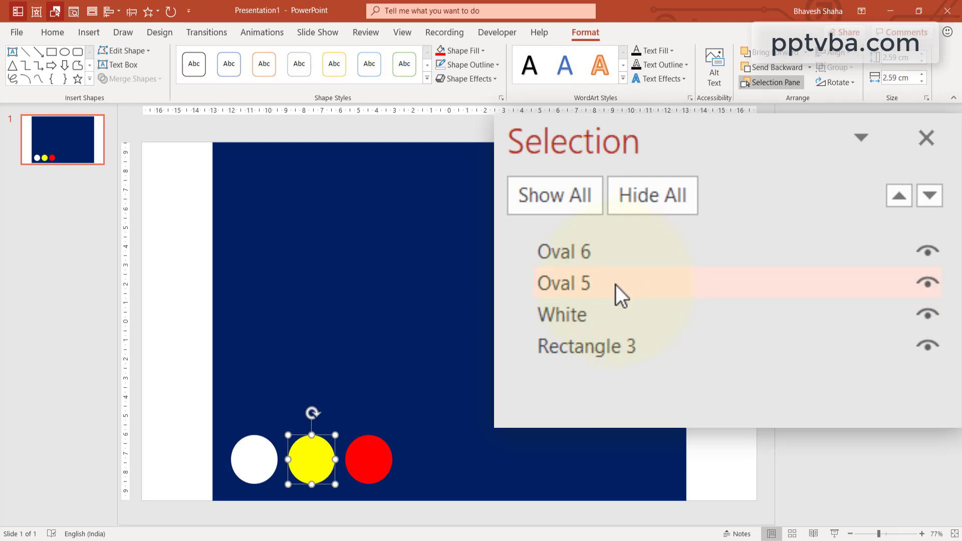
click(615, 285)
double_click(633, 282)
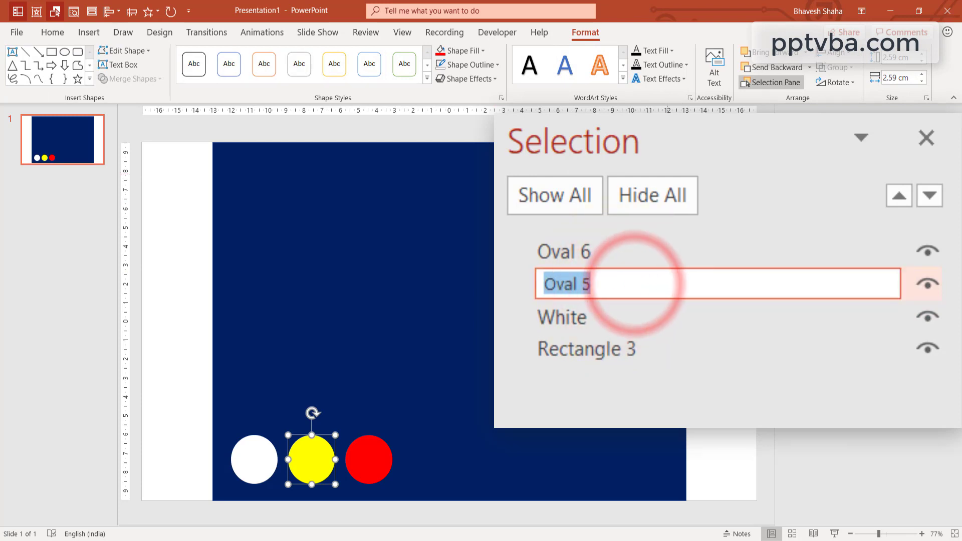
text(y)
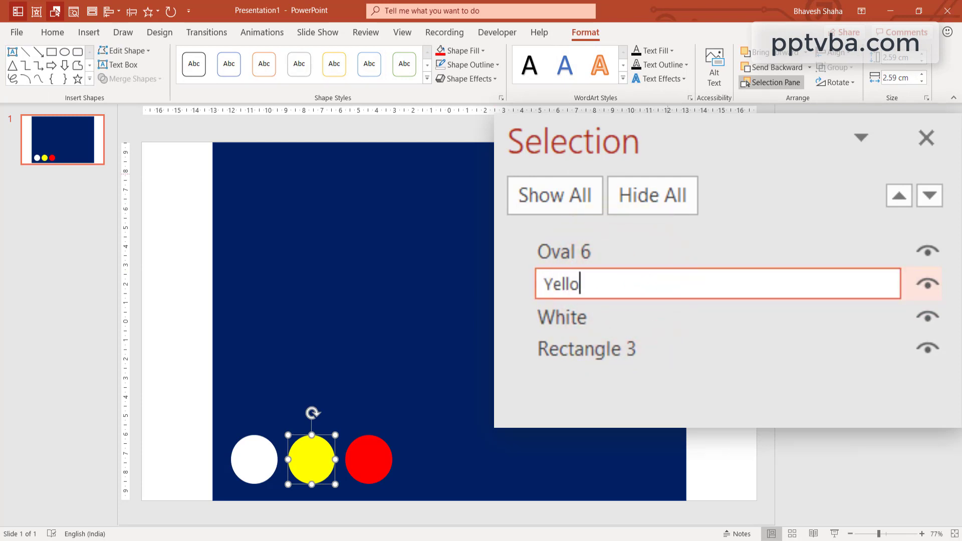
click(581, 250)
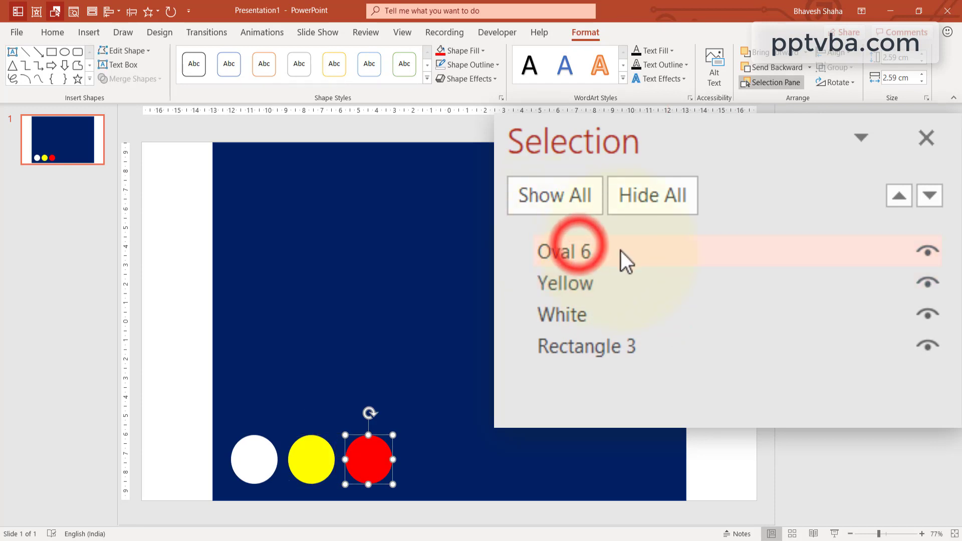
click(618, 249)
double_click(624, 248)
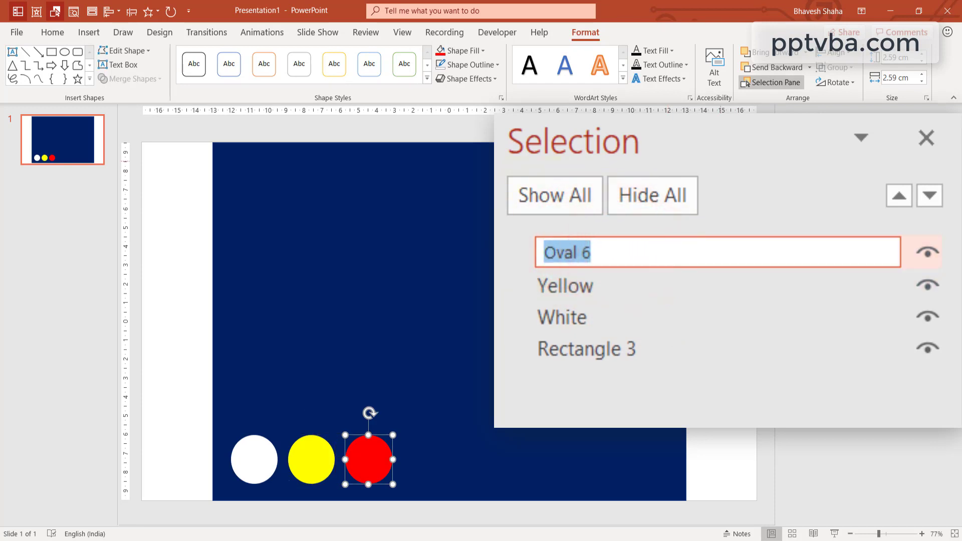
text(Red)
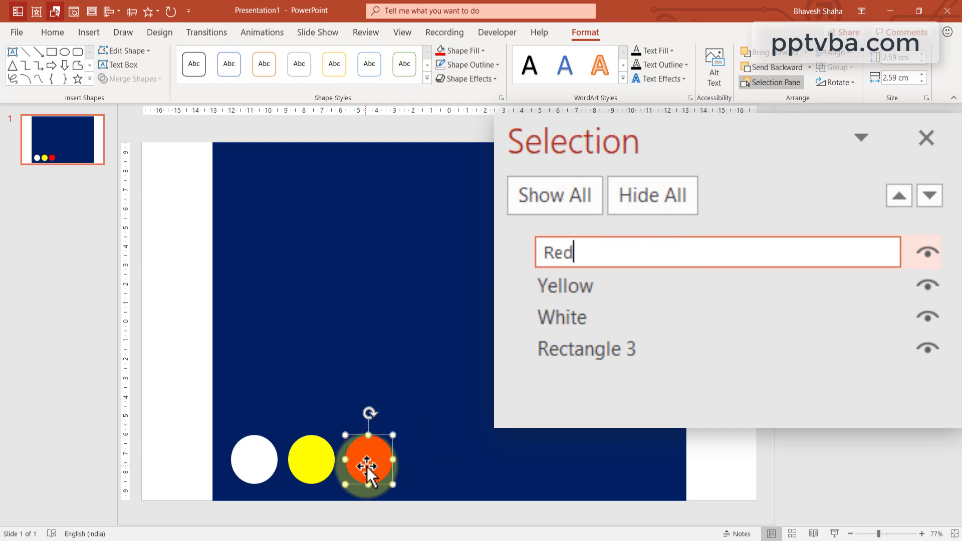
click(606, 305)
key(Escape)
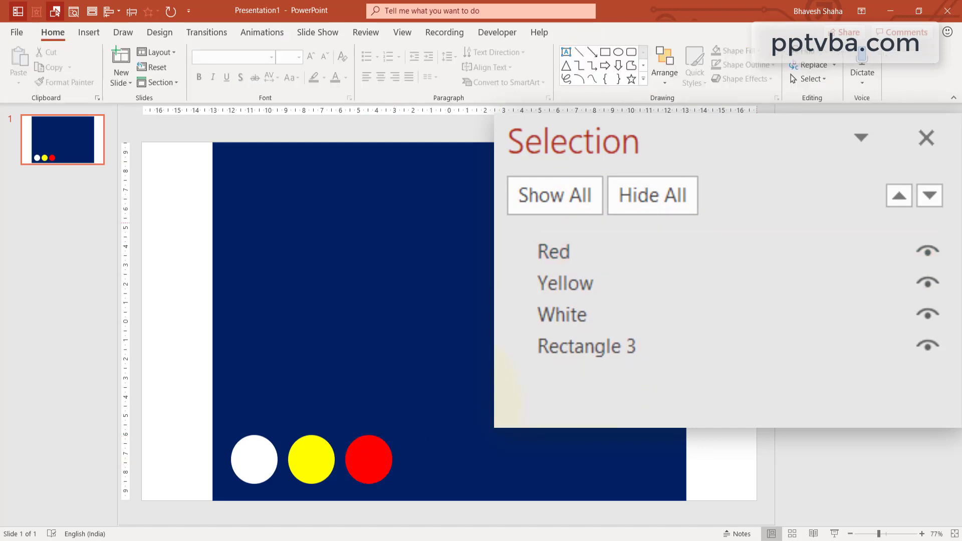
Give the yellow circle a Fly In entrance from the top
click(927, 140)
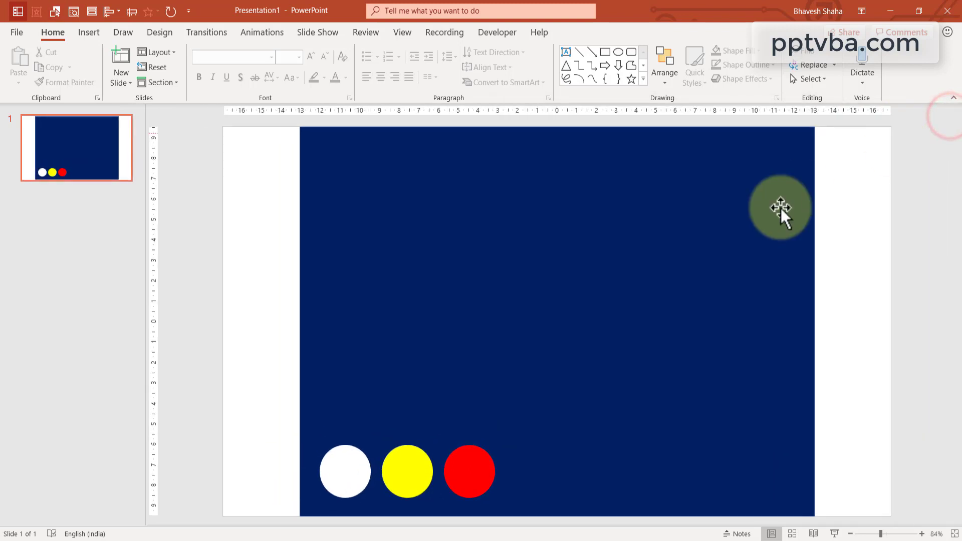
click(411, 471)
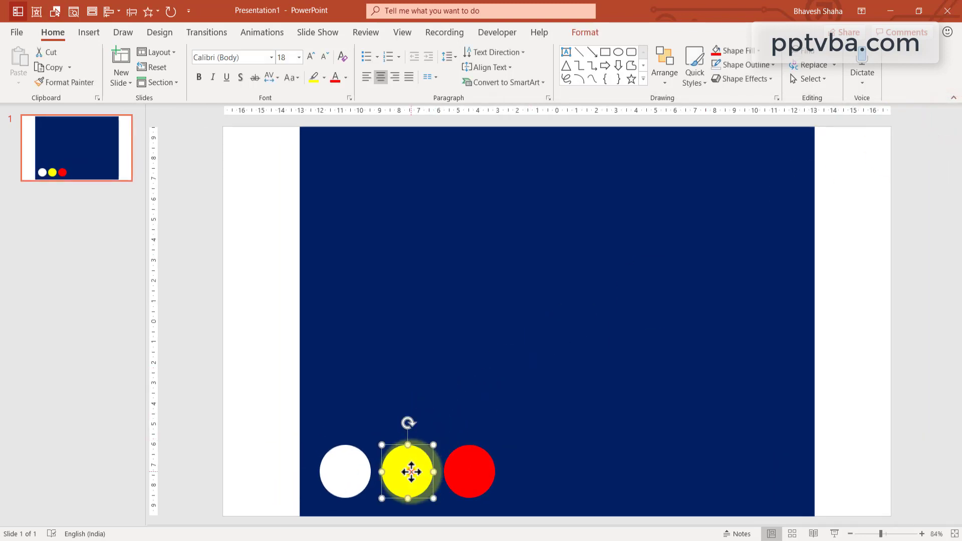
click(267, 25)
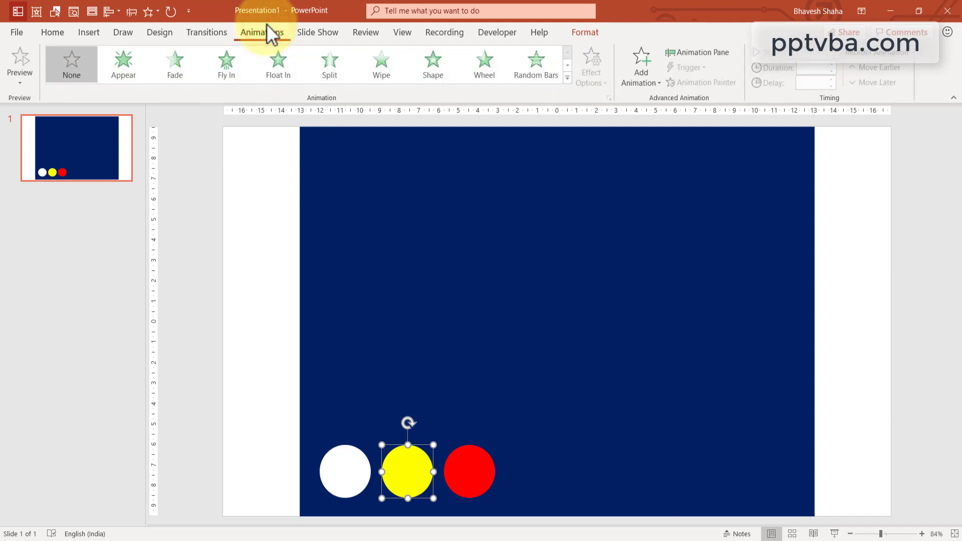
click(233, 64)
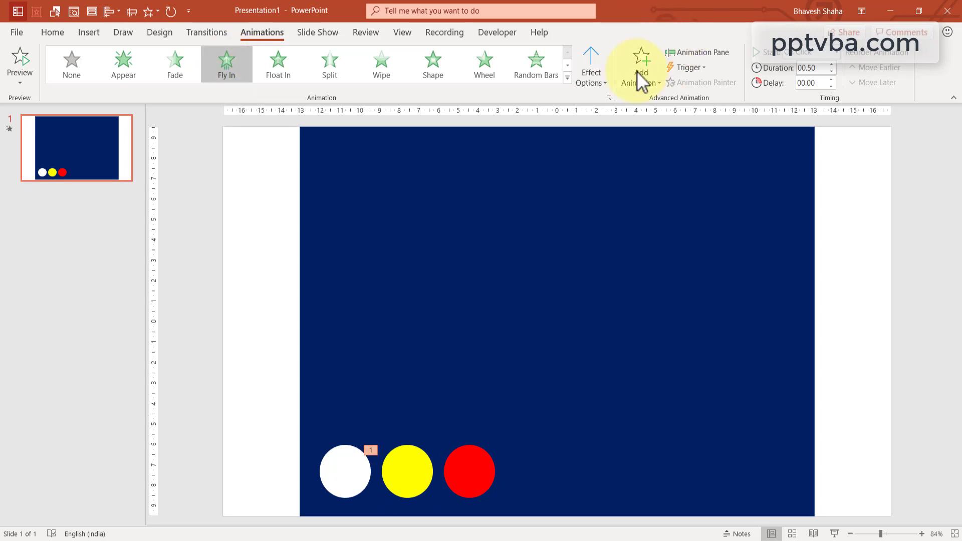
click(599, 79)
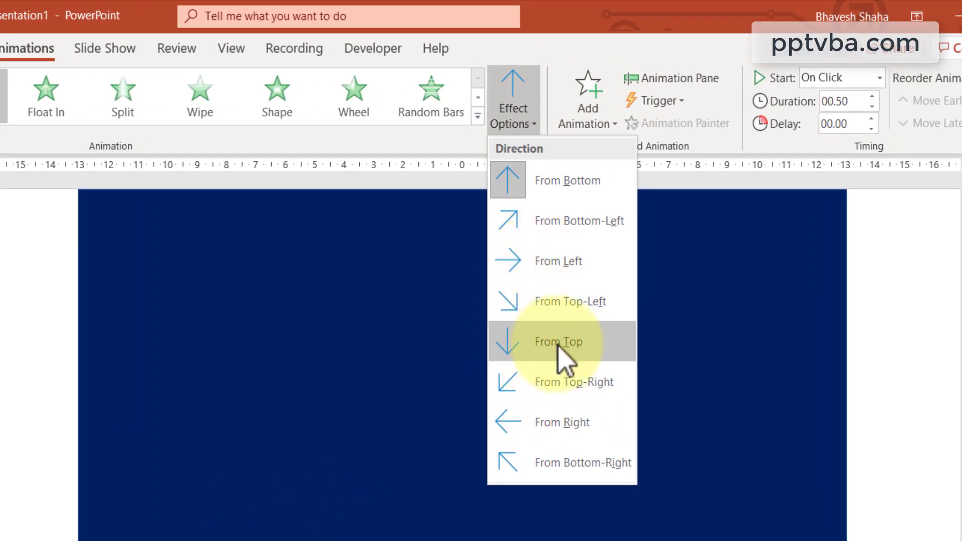
click(557, 345)
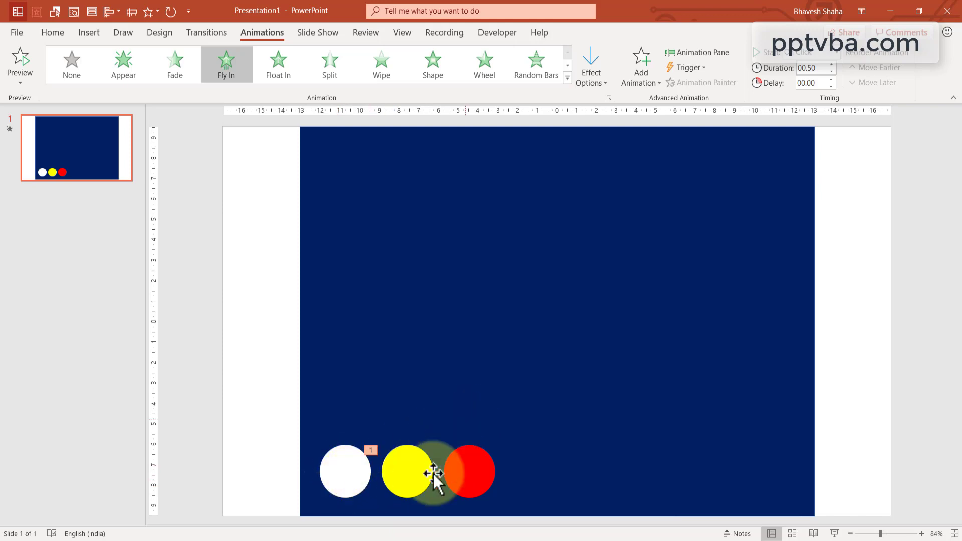
Trigger the yellow circle's Fly In on a click of White
click(416, 480)
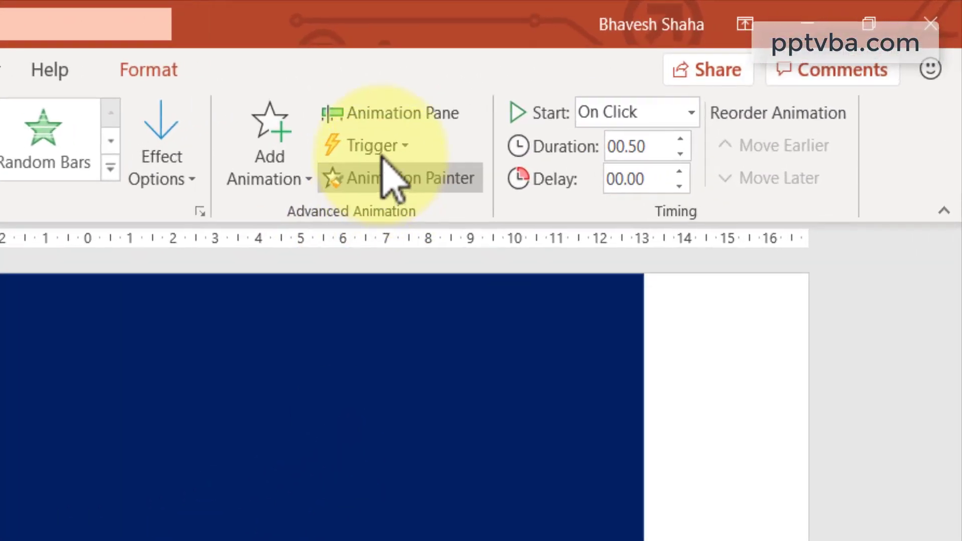
click(383, 145)
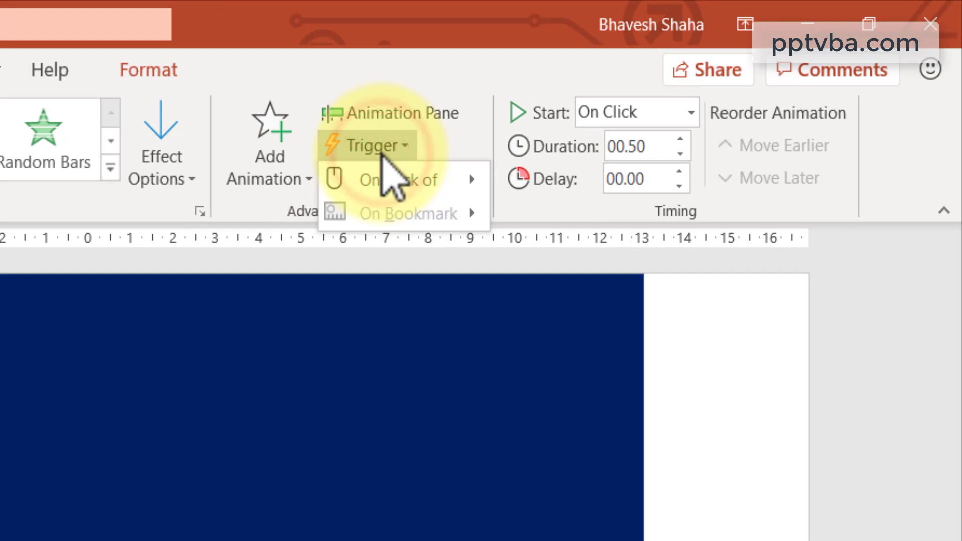
click(381, 175)
click(553, 206)
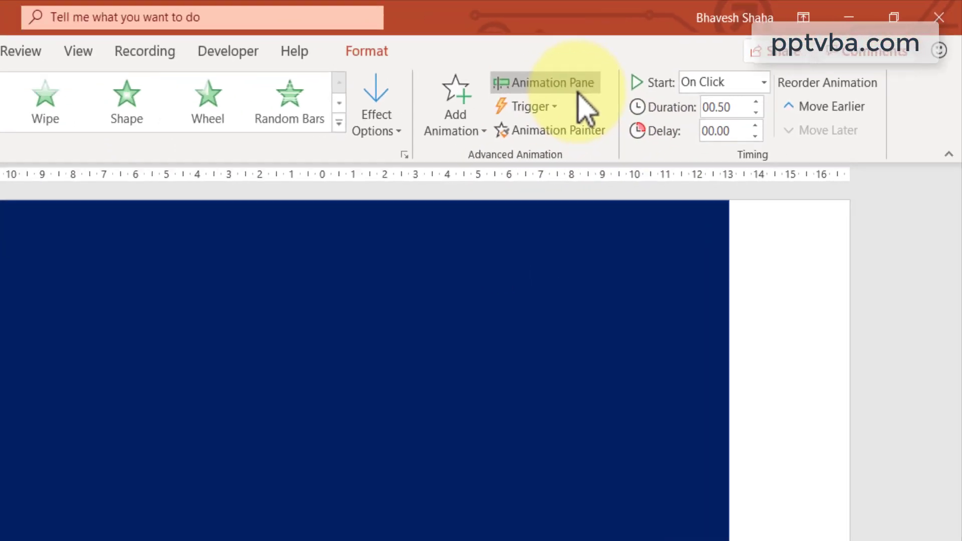
Show the Animation Pane and give the red circle an Appear entrance
click(438, 114)
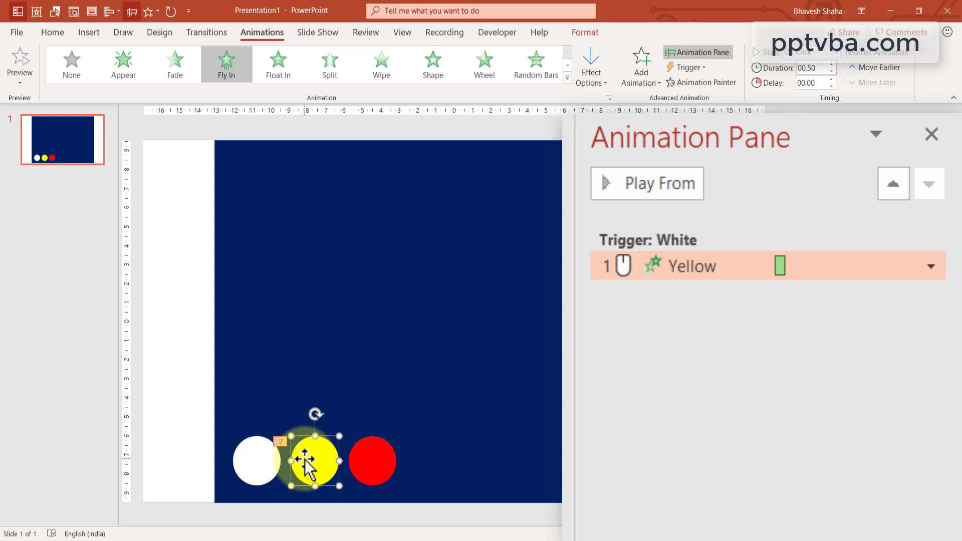
click(365, 458)
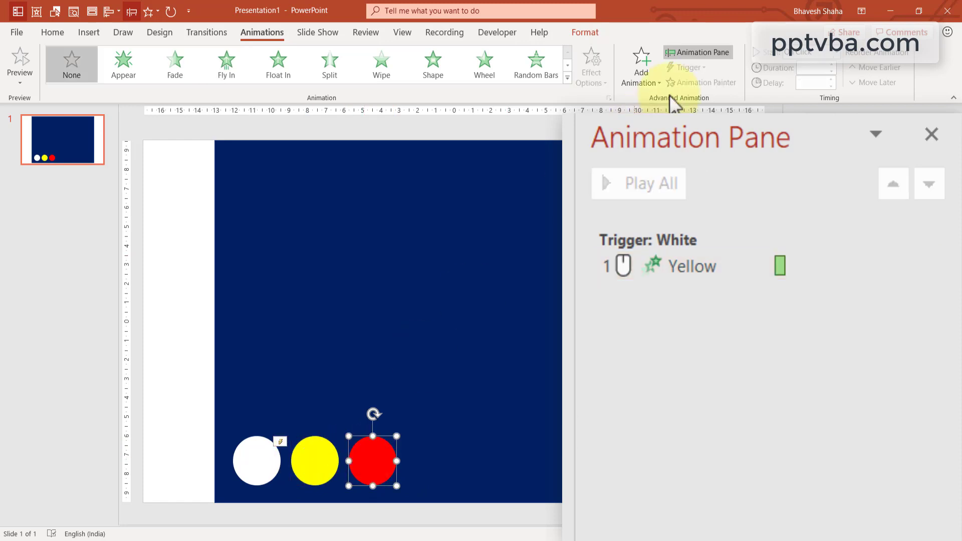
click(651, 73)
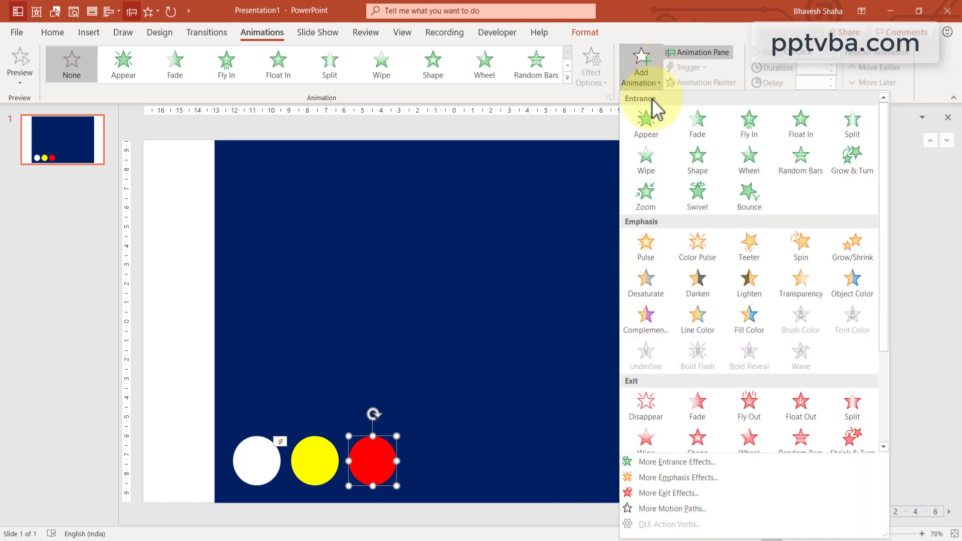
click(651, 117)
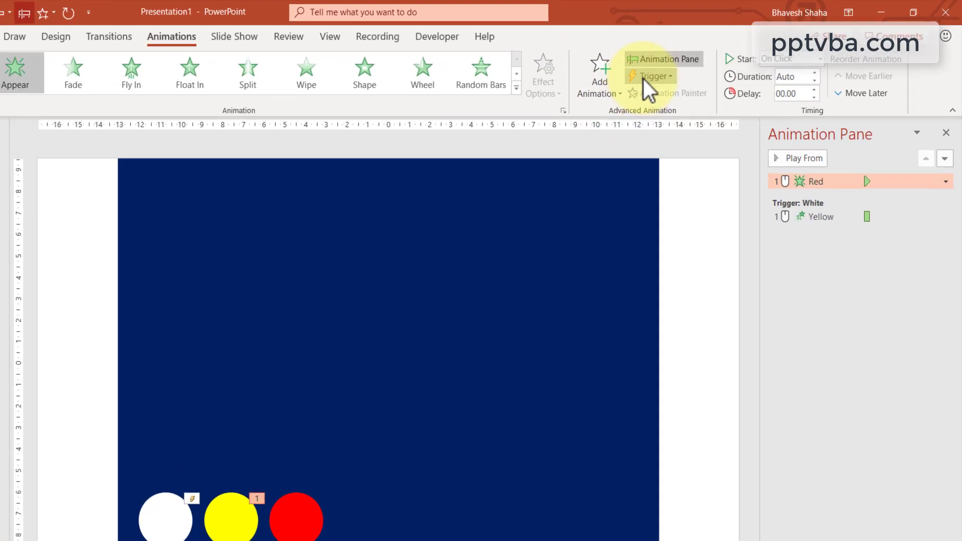
Trigger the red circle's Appear on a click of Yellow
click(686, 67)
mouse_move(698, 85)
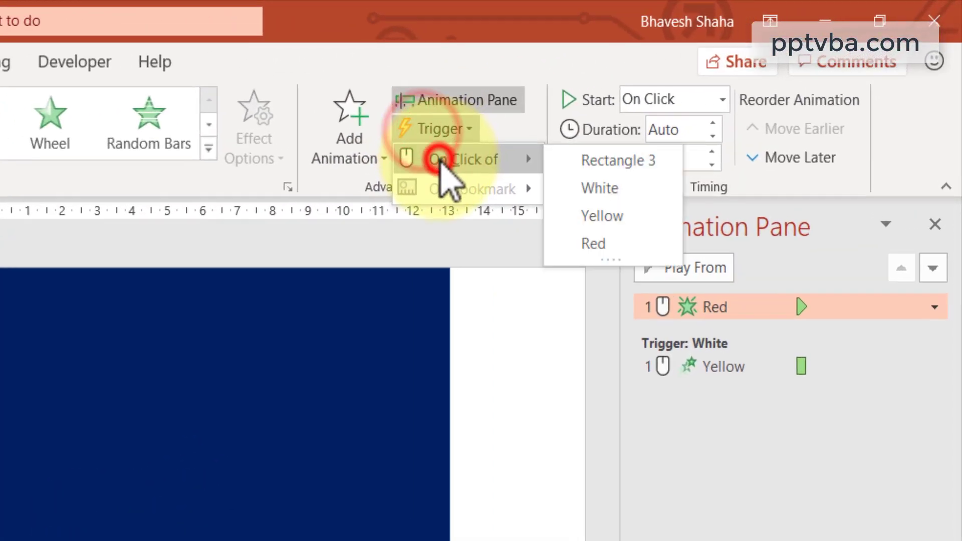
click(603, 214)
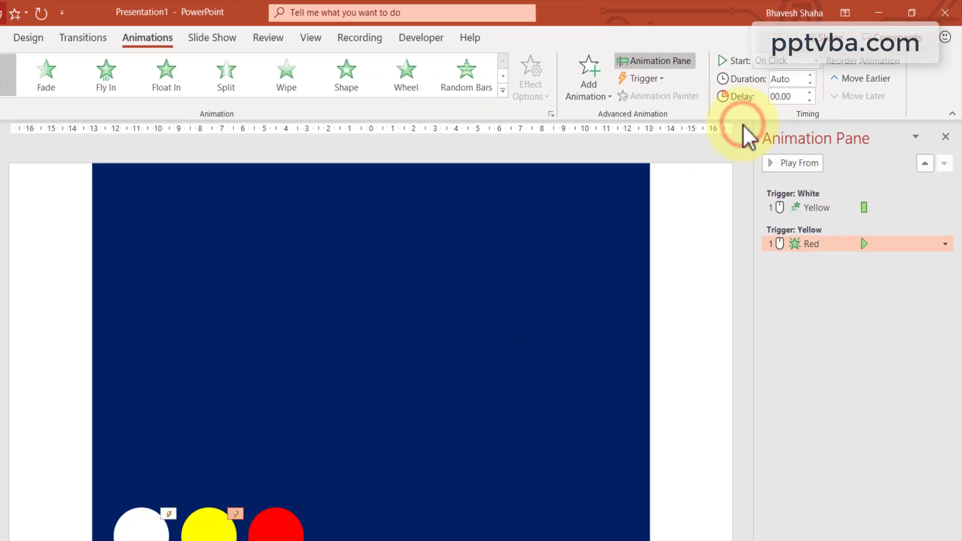
key(Escape)
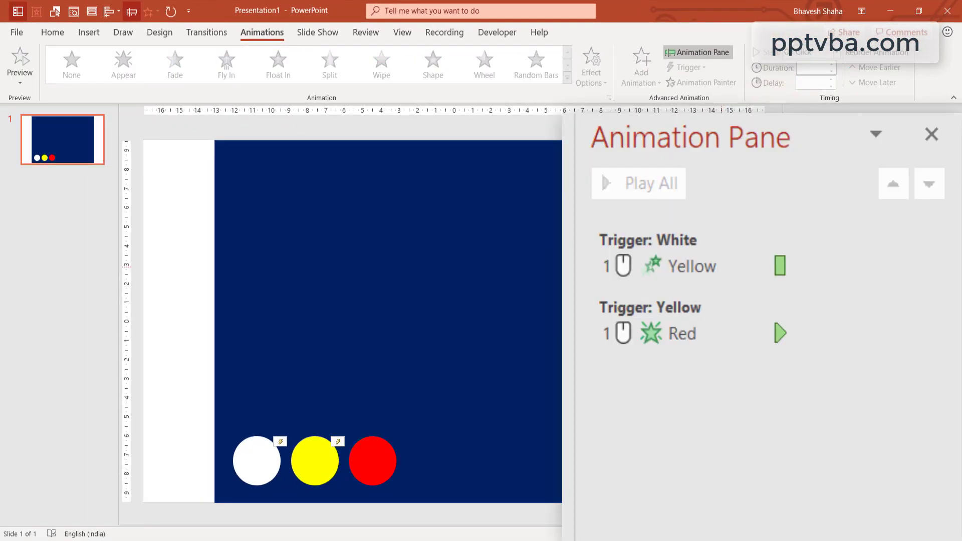
click(323, 460)
click(375, 462)
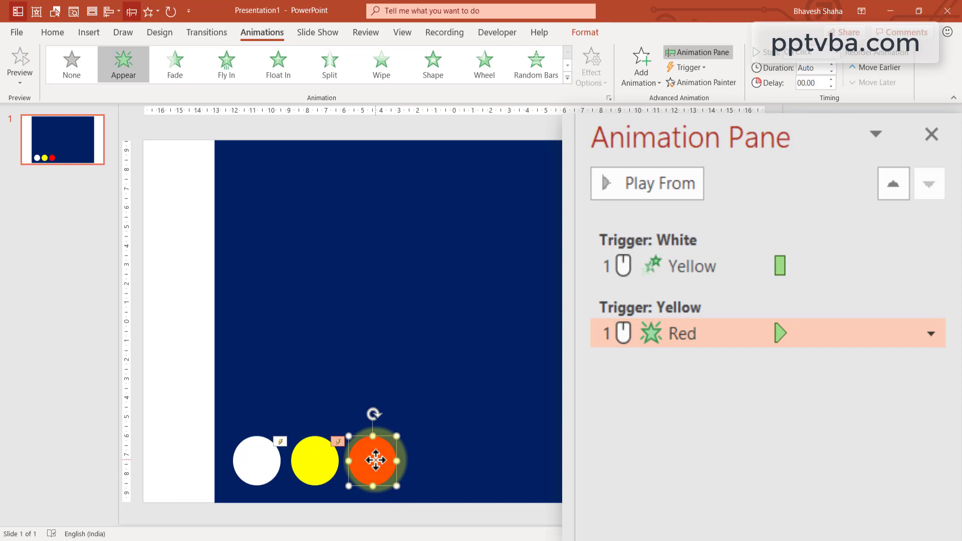
Give the yellow and red circles a Disappear exit triggered by a click on Red
shift+click(327, 459)
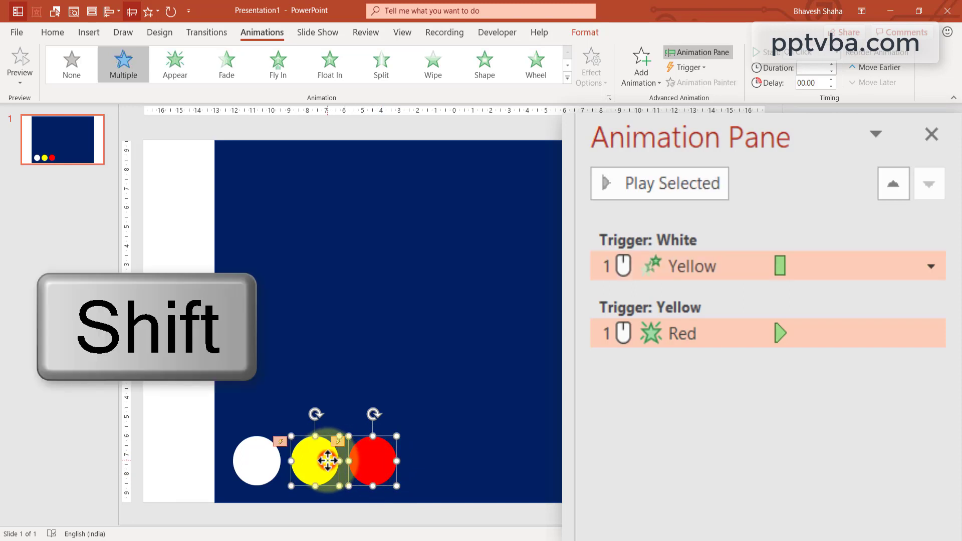
click(641, 71)
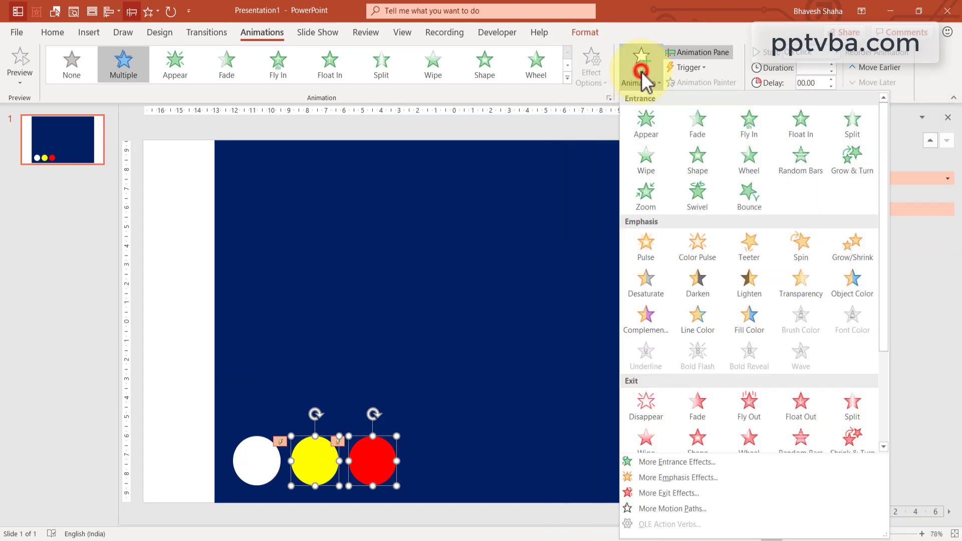
click(632, 407)
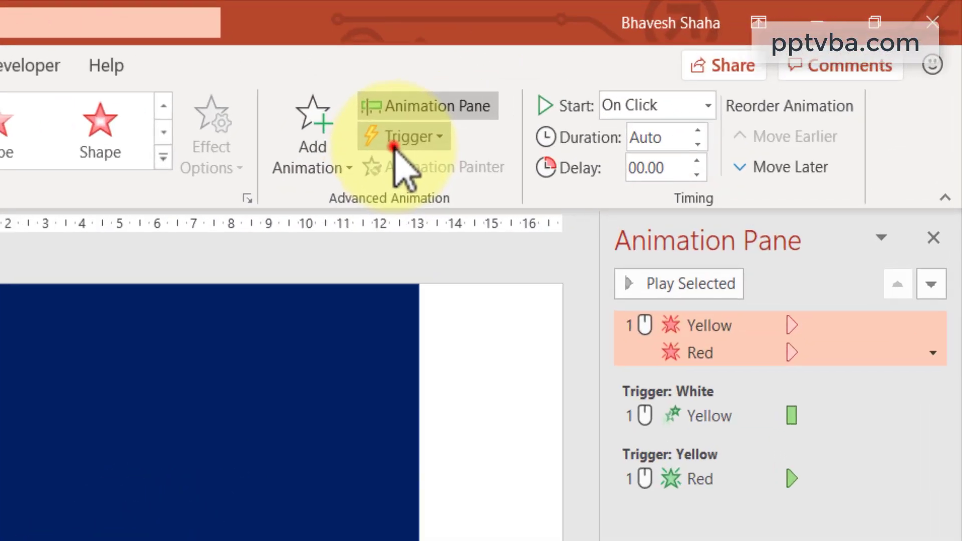
click(689, 68)
mouse_move(697, 83)
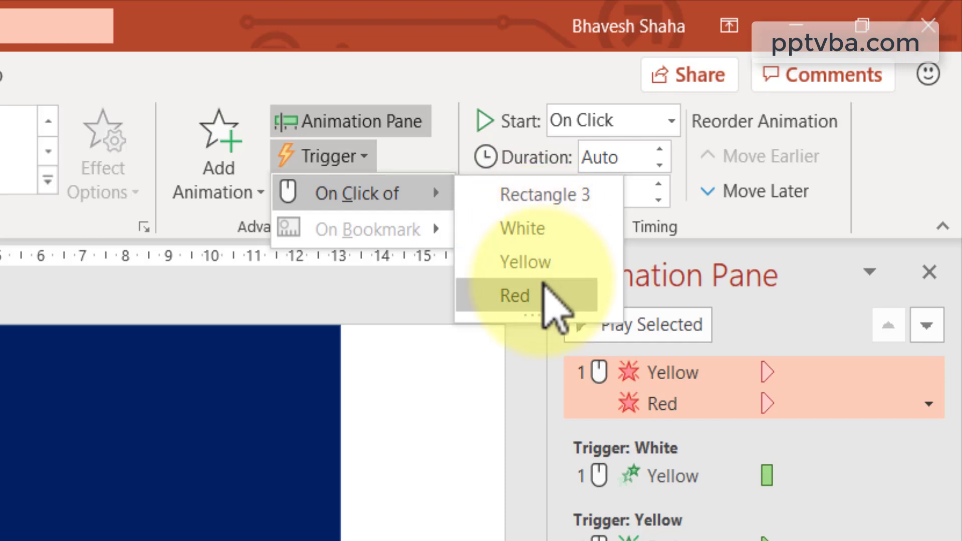
click(551, 296)
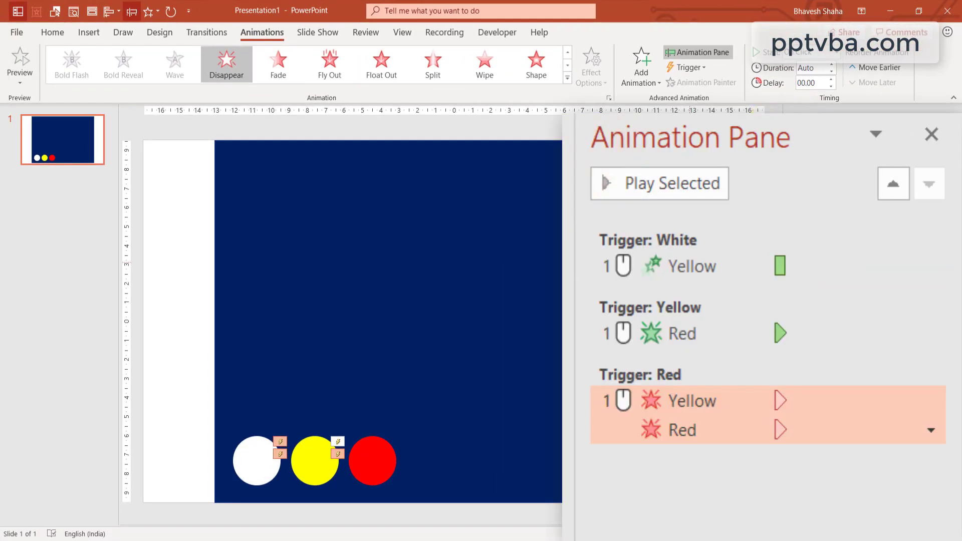
Slide the yellow circle onto the white one and the red onto the yellow, checking the stack
click(314, 458)
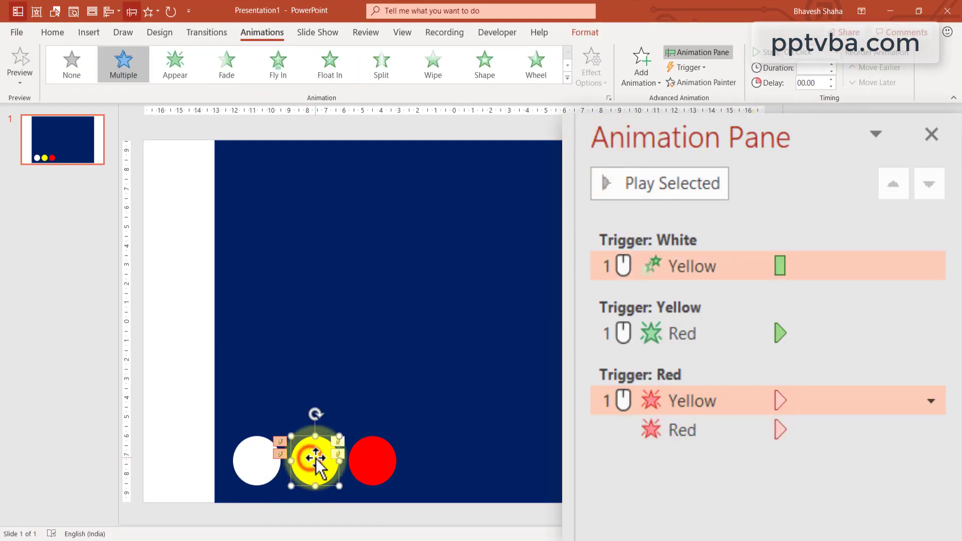
key(shift)
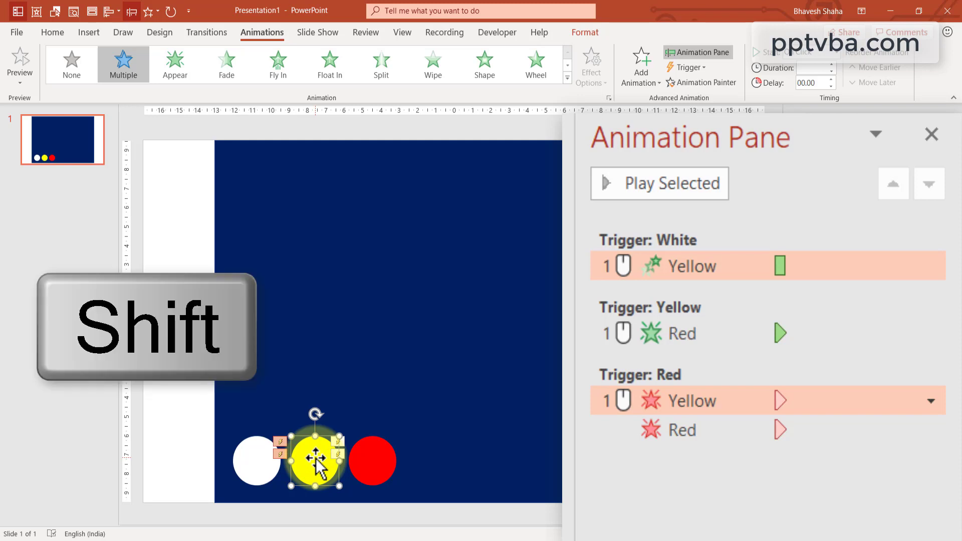
drag(316, 458, 259, 458)
click(179, 446)
drag(381, 463, 257, 458)
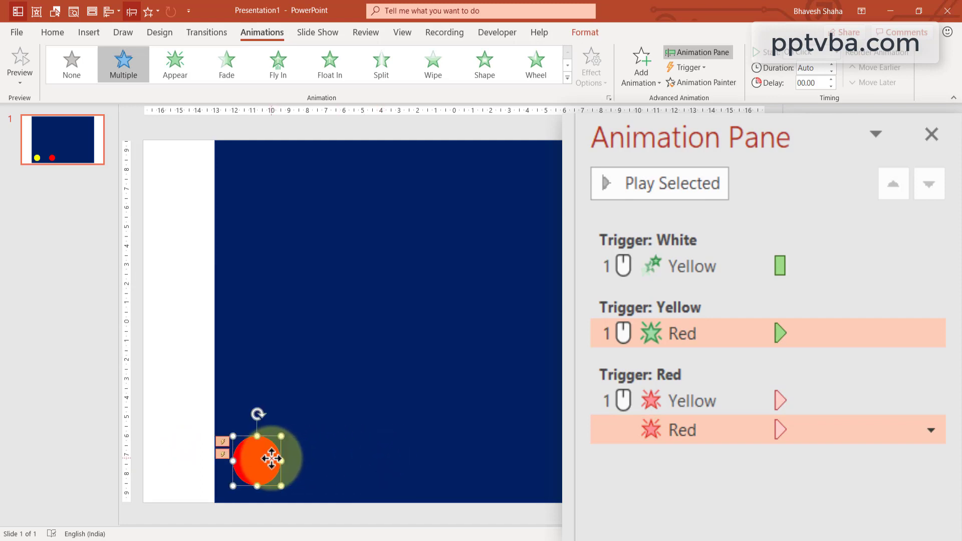
click(186, 333)
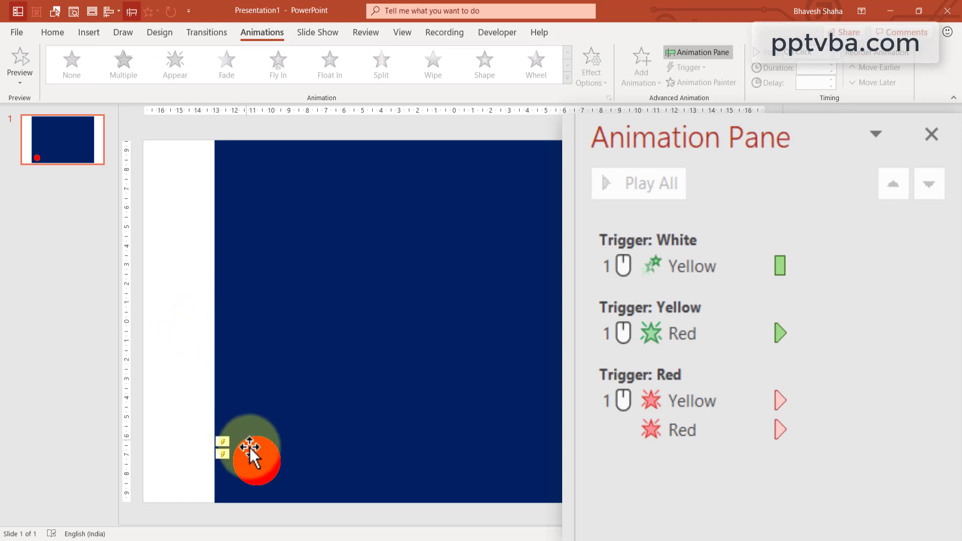
drag(254, 457, 209, 428)
click(225, 451)
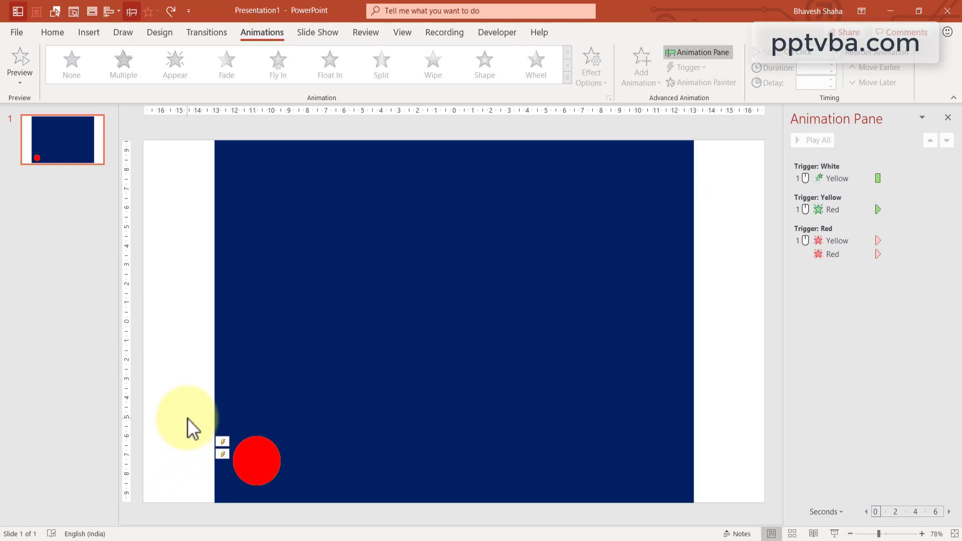
Copy the stacked circle set into a row of seven, then copy the row upward
drag(186, 410, 302, 500)
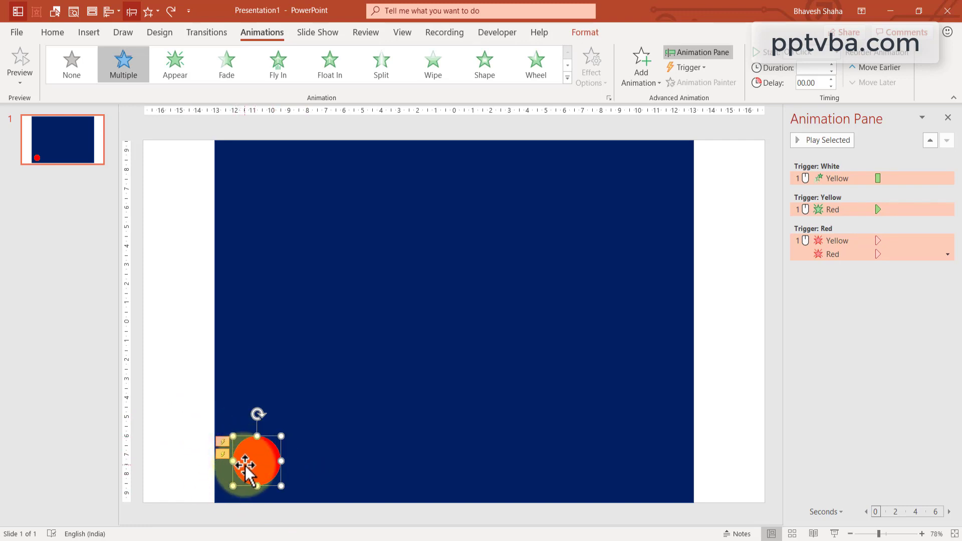
drag(245, 466, 588, 459)
drag(588, 460, 651, 459)
drag(837, 407, 341, 491)
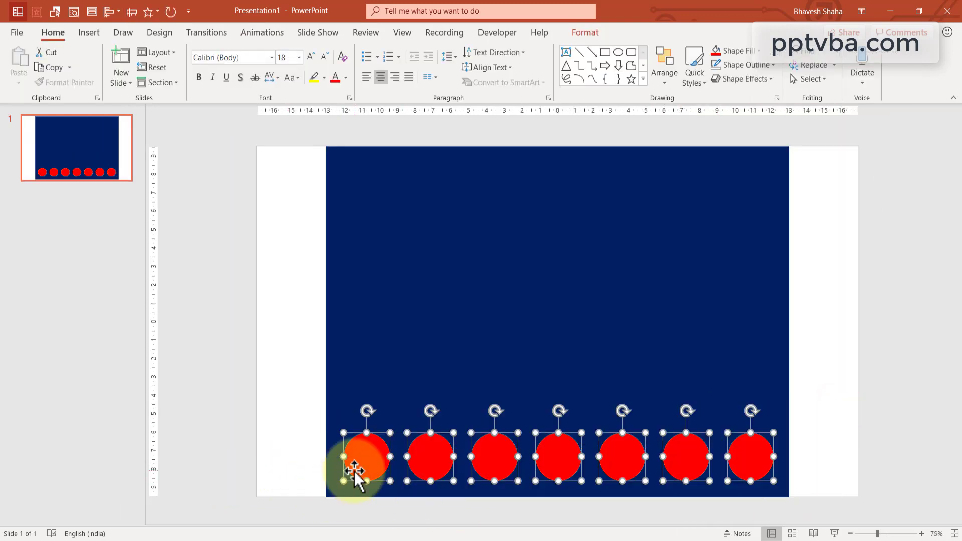
drag(362, 454, 379, 180)
Set the slide background fill to navy
right_click(819, 215)
click(859, 326)
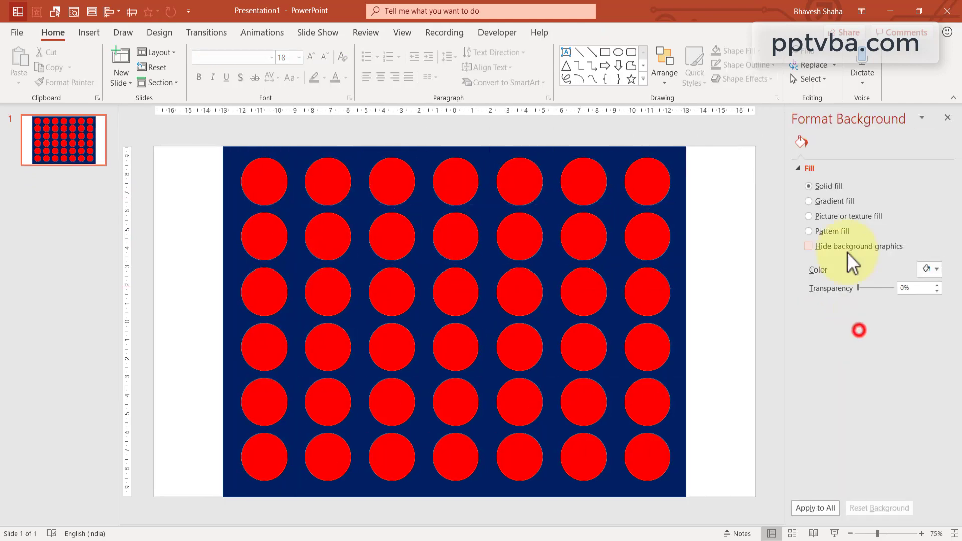
click(929, 269)
click(887, 403)
click(947, 117)
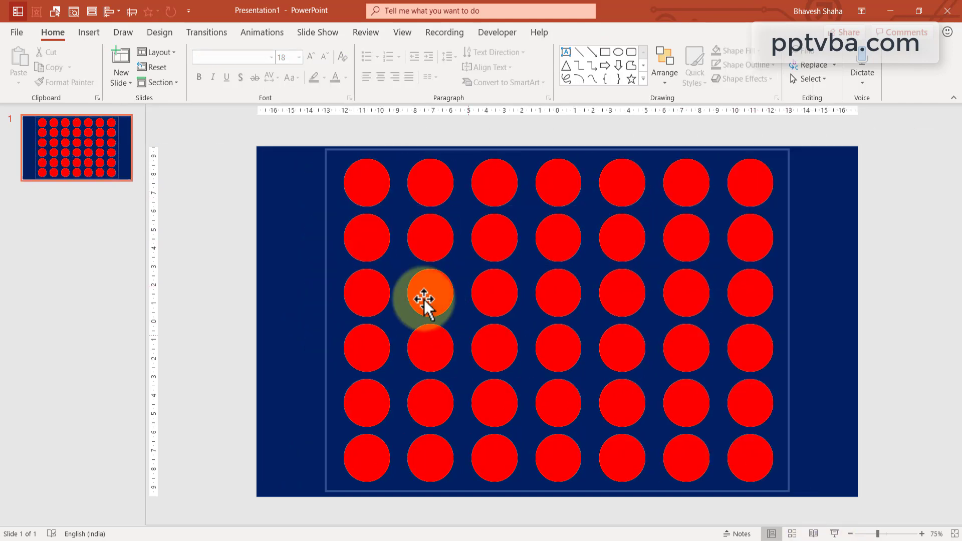
Add a white 'A' text label beside the top row of the board
drag(347, 193, 278, 157)
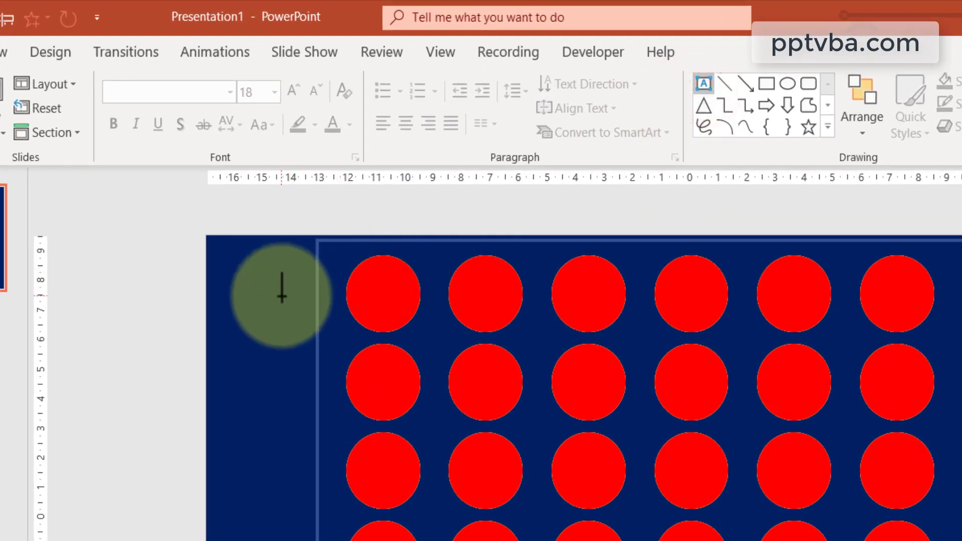
click(289, 288)
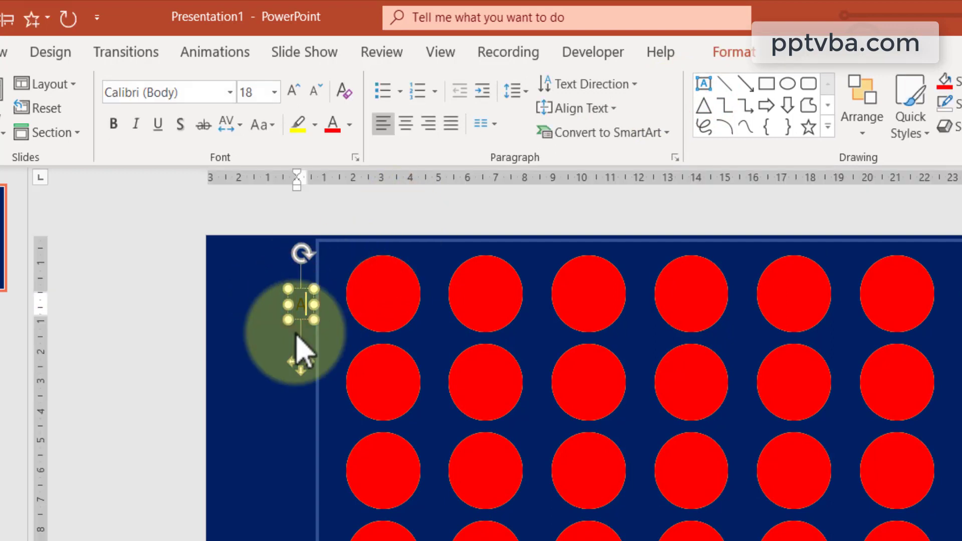
text(A)
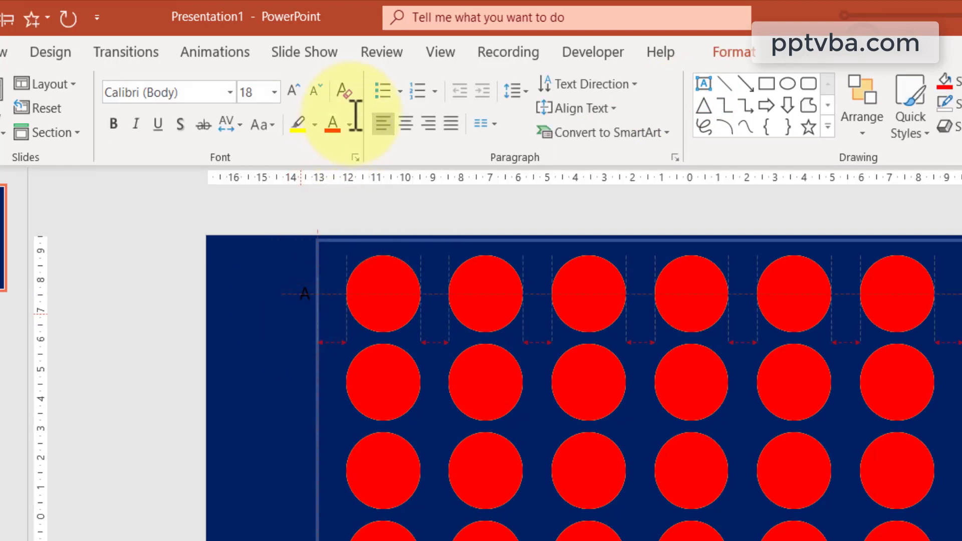
click(351, 121)
click(329, 167)
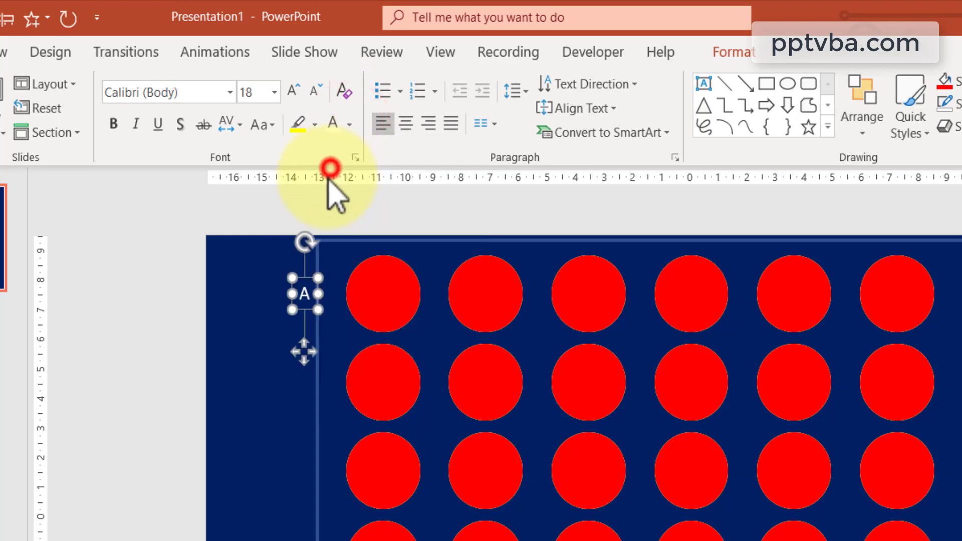
drag(305, 308, 298, 309)
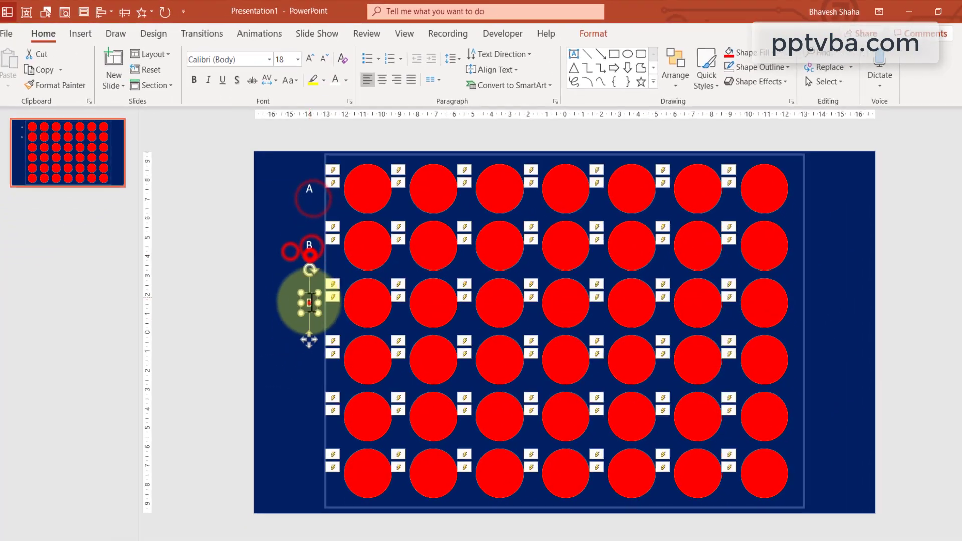
Copy the label down beside the other rows, relettering them B to F
drag(292, 474, 292, 538)
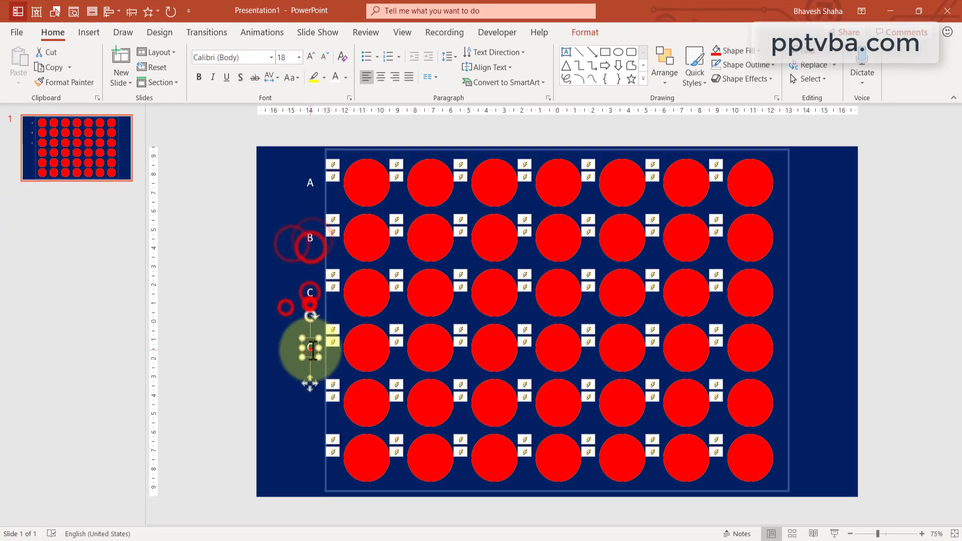
text(D)
drag(309, 383, 312, 460)
text(E )
text(F)
Add a framed navy panel behind the grid of circles
drag(806, 484, 330, 162)
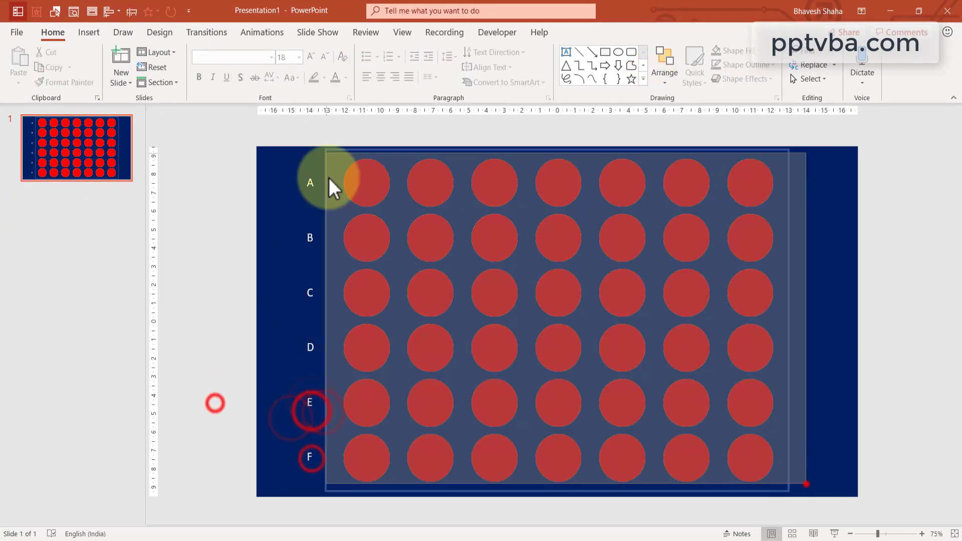
click(311, 473)
click(762, 476)
drag(762, 477, 826, 186)
click(959, 524)
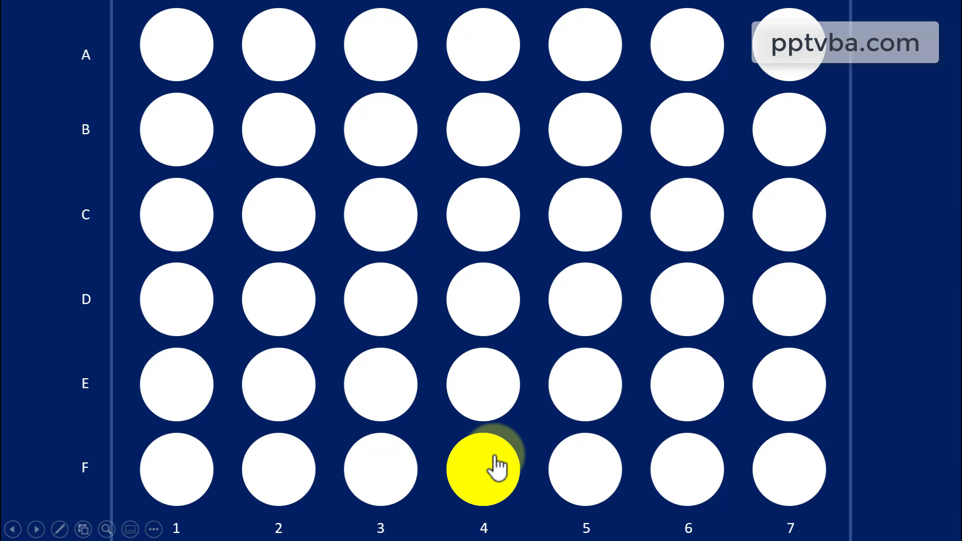
In column 3, make F3 red, E3 yellow and D3 red
click(397, 476)
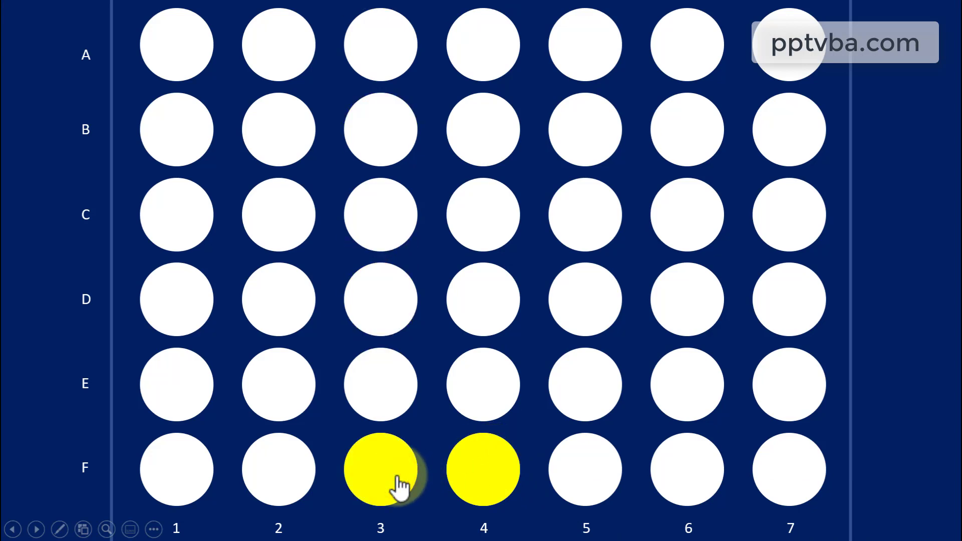
click(392, 468)
click(399, 389)
click(391, 320)
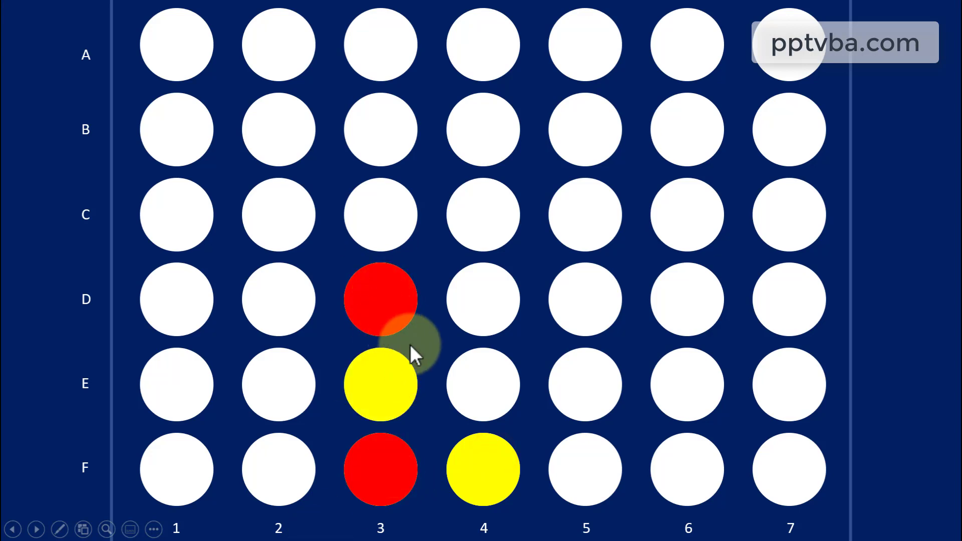
In column 4, cycle E4 to yellow, make D4 yellow and C4 red
click(491, 383)
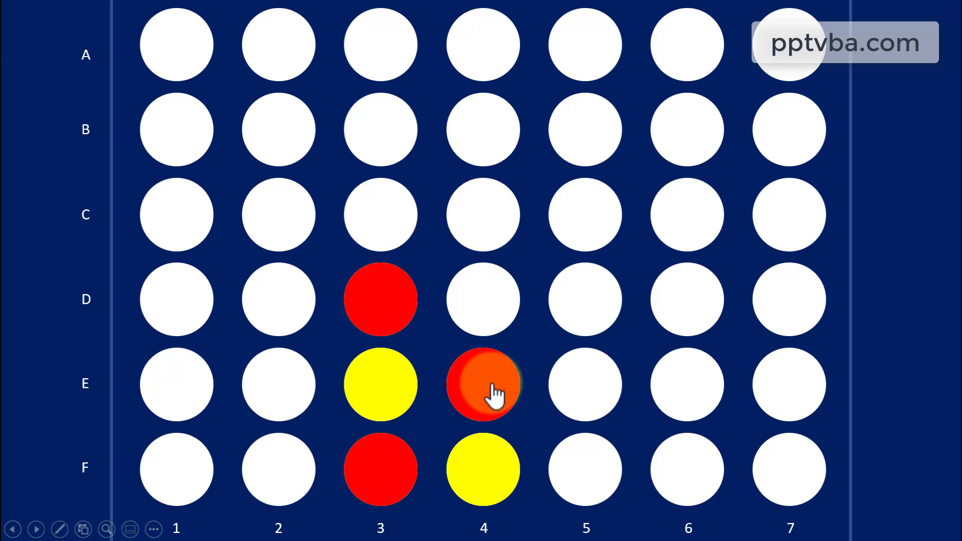
click(491, 384)
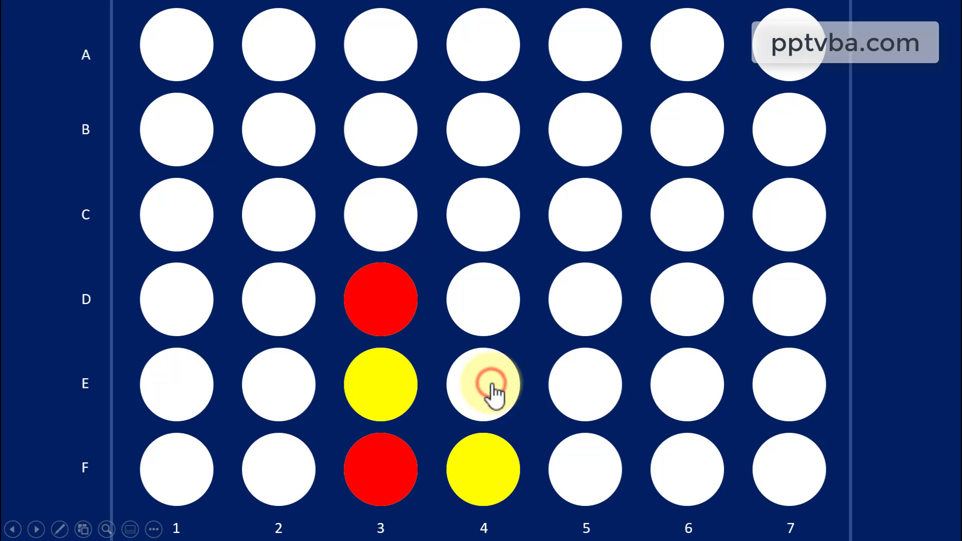
click(491, 384)
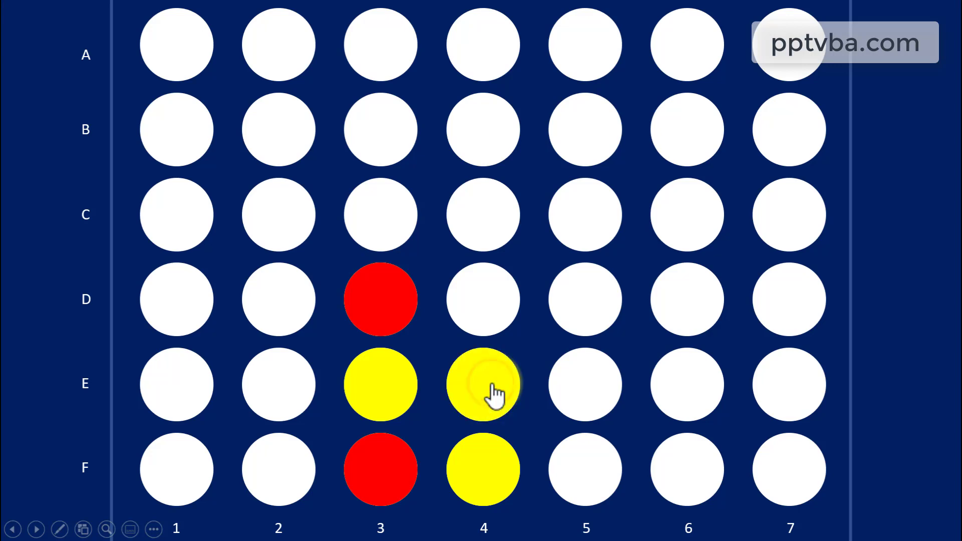
click(493, 293)
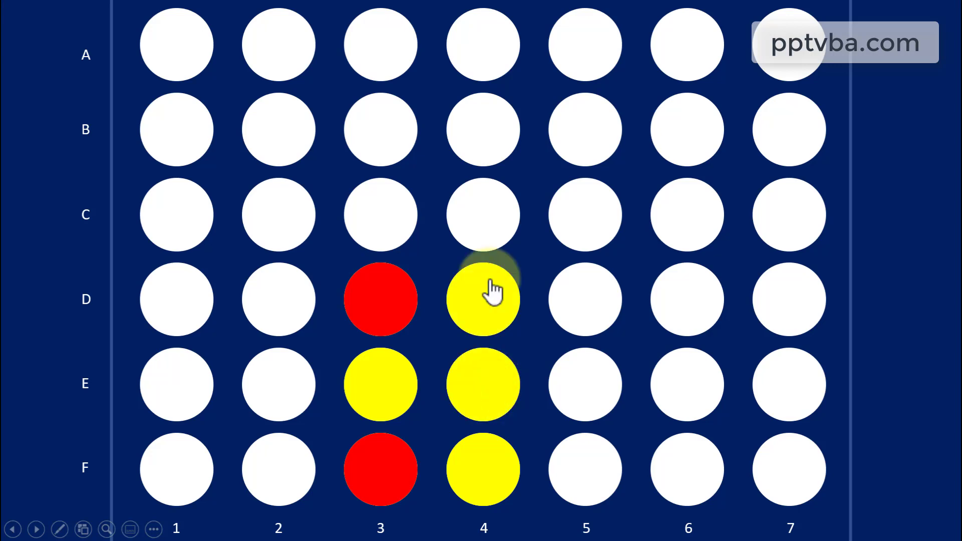
click(486, 238)
click(487, 240)
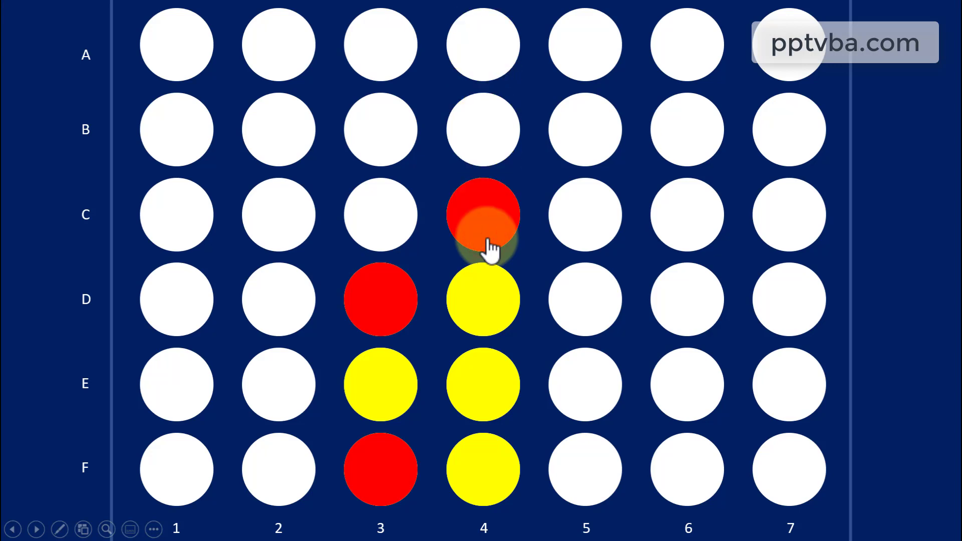
Exit the slide show, insert a new slide and fill its background dark navy
key(Escape)
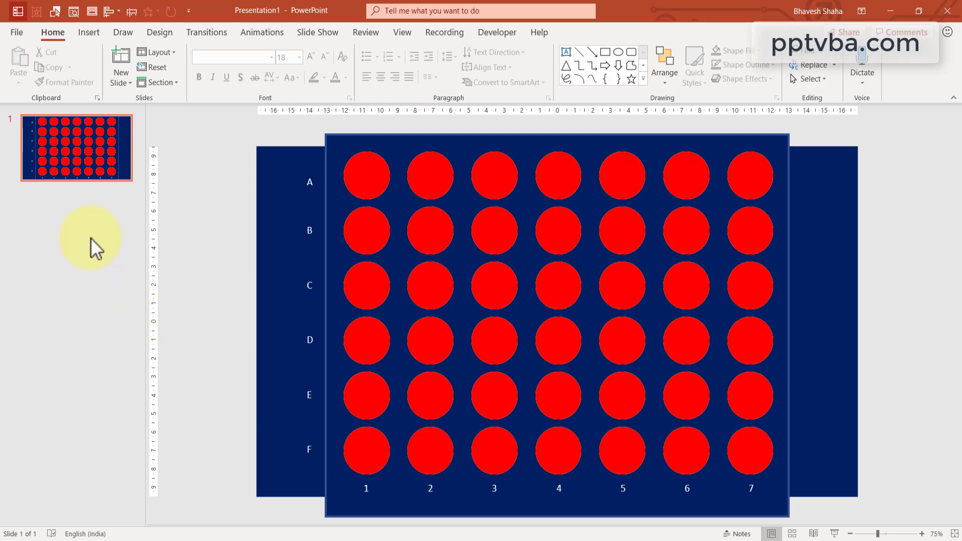
click(124, 58)
right_click(386, 222)
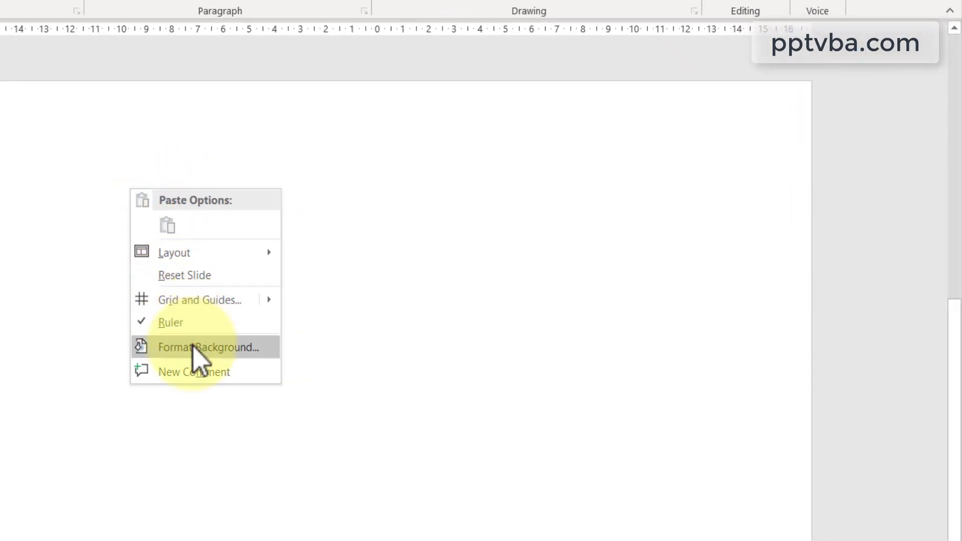
click(235, 344)
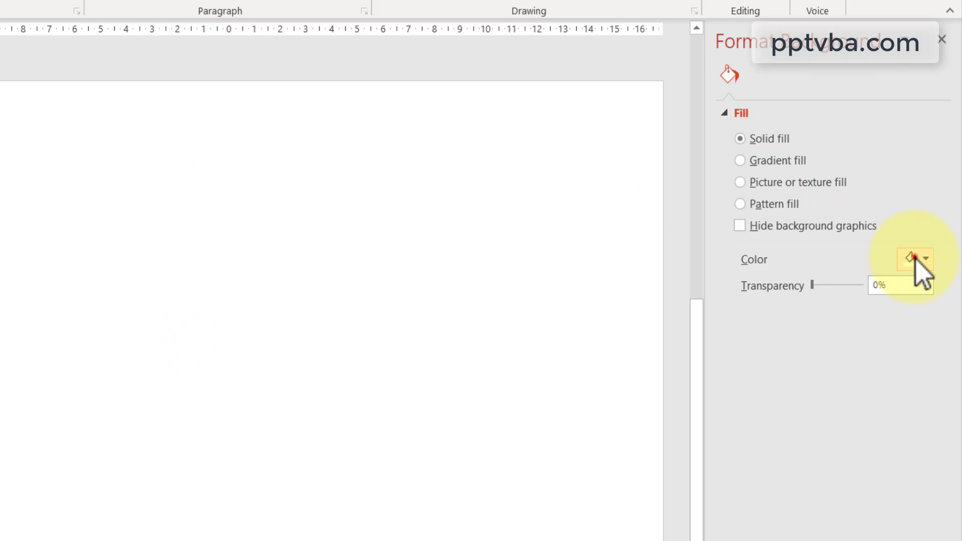
click(914, 258)
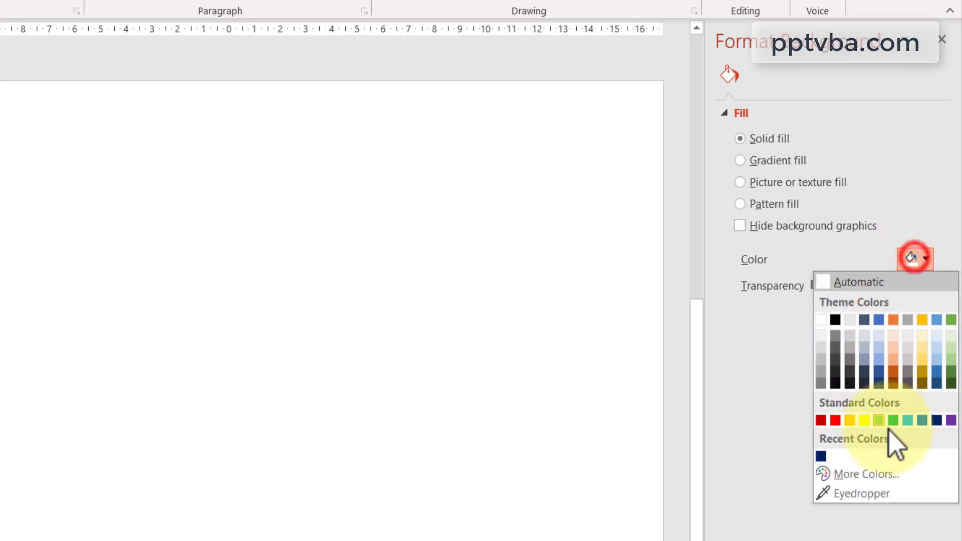
click(932, 421)
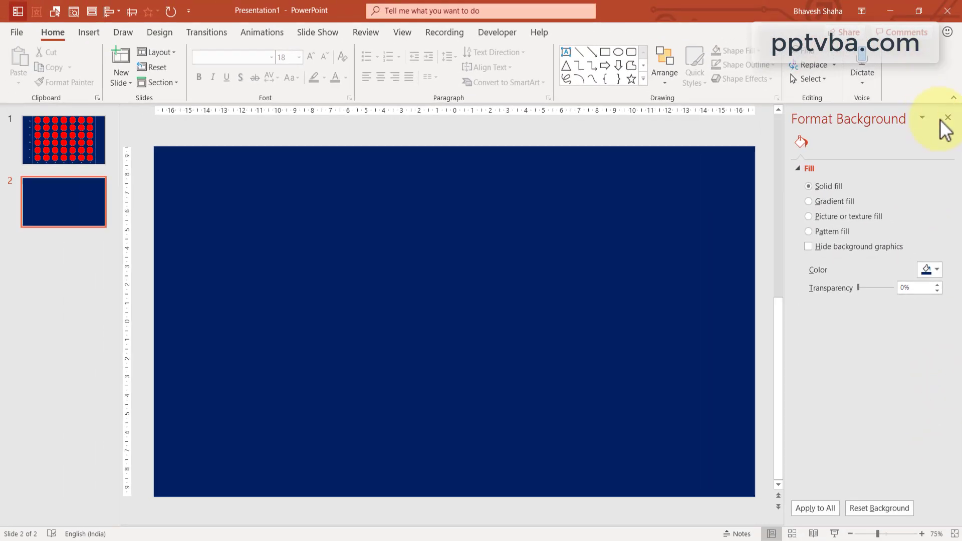
Draw a wide white rounded rectangle with no outline near the top of slide 2
click(947, 111)
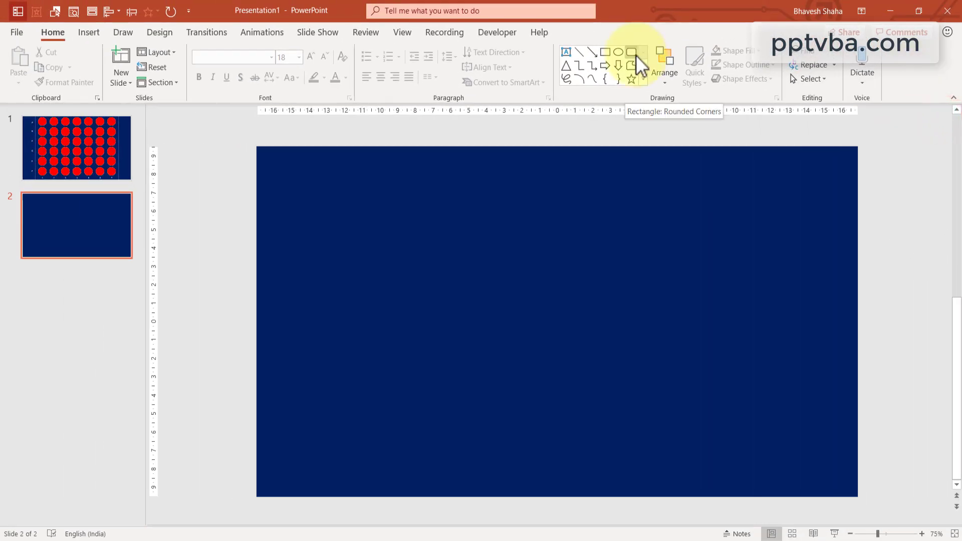
click(634, 54)
drag(301, 183, 809, 252)
click(459, 51)
click(439, 81)
click(461, 65)
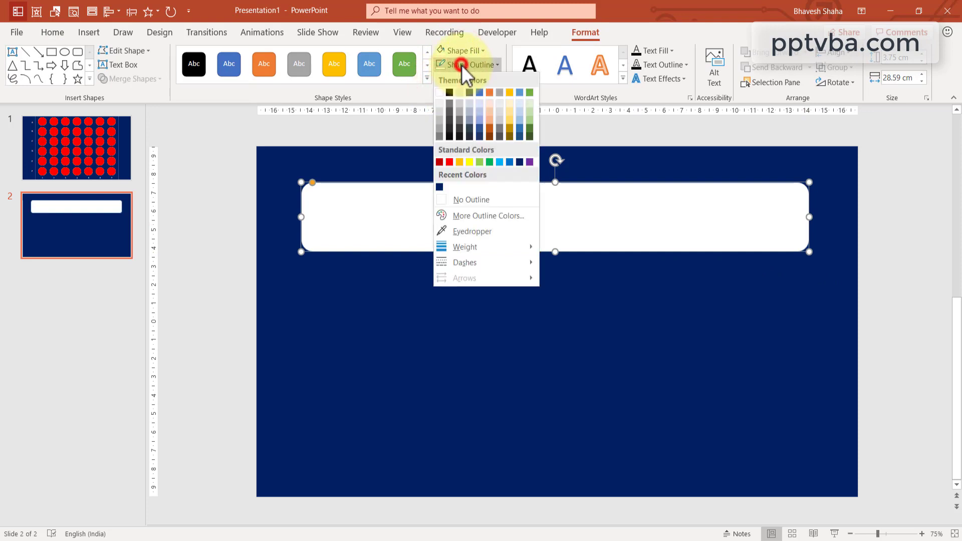
click(476, 200)
drag(471, 209, 472, 211)
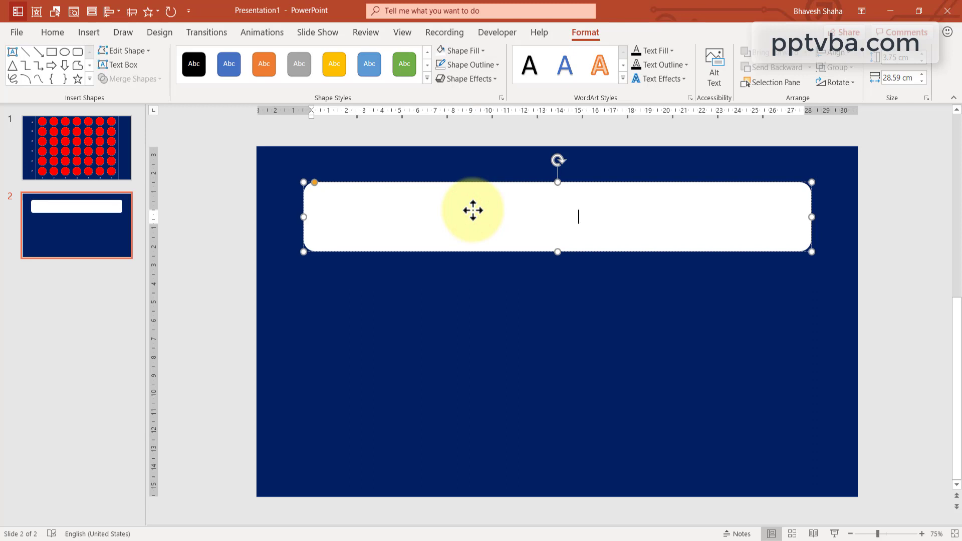
Make the 'What is 1+1?' text dark and enlarge its font
key(ctrl+a)
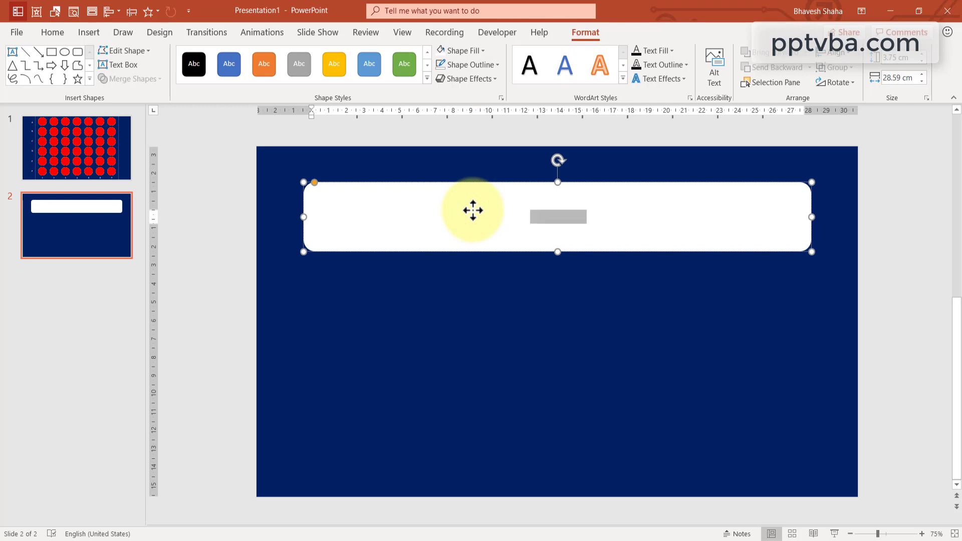
click(651, 51)
click(648, 78)
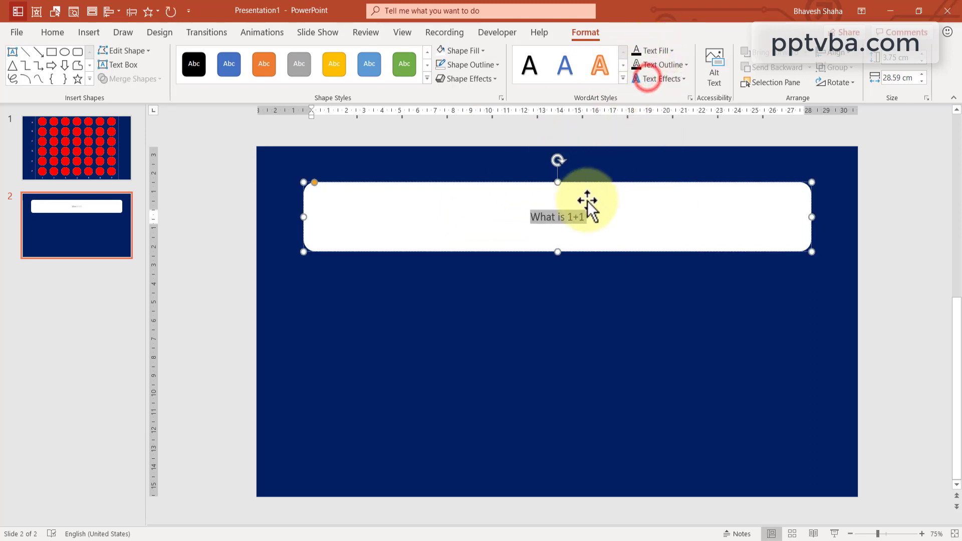
key(ctrl+bracketright)
key(ctrl+bracketright)
key(ctrl+bracketright)
key(ctrl+bracketright)
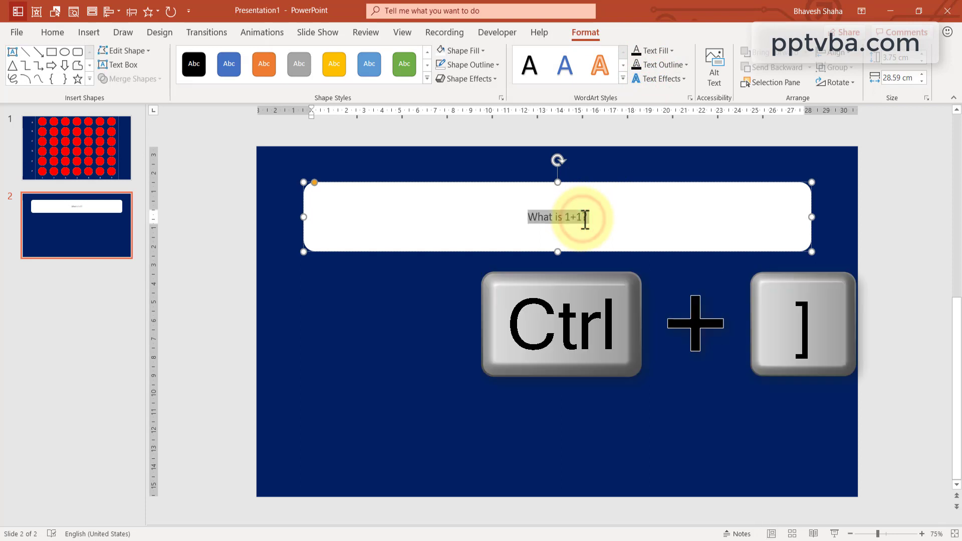
click(486, 295)
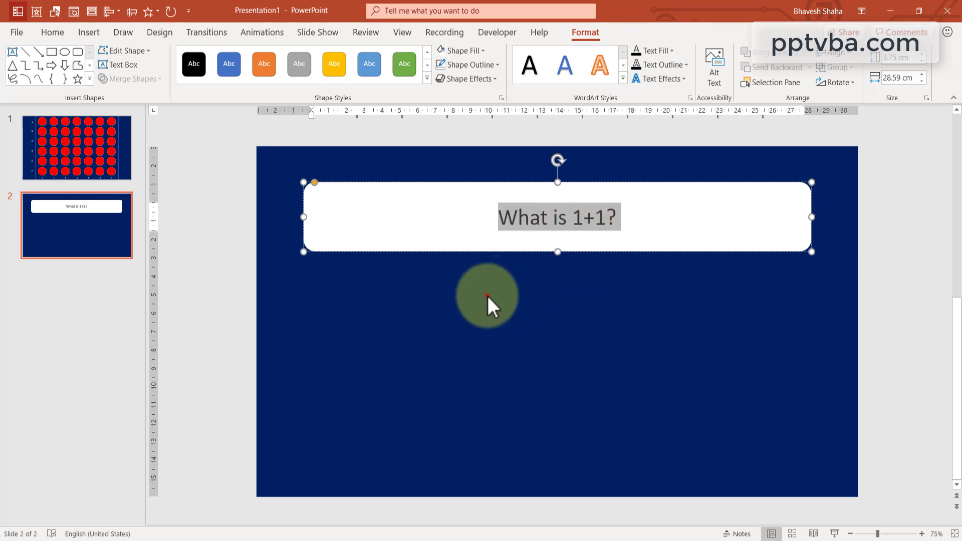
Copy the question box below it at half width, reading '2'
click(450, 232)
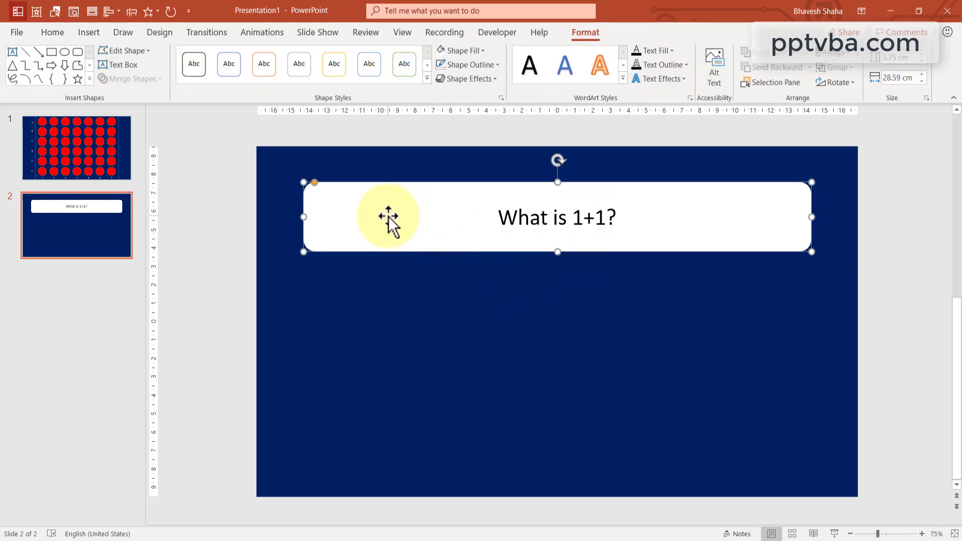
drag(389, 216, 391, 305)
drag(812, 306, 492, 393)
click(496, 316)
triple_click(497, 316)
text(2)
Copy it into a 2x2 grid and relabel the other answers 11, 1 and 0
drag(608, 425, 273, 280)
drag(356, 303, 615, 306)
click(665, 445)
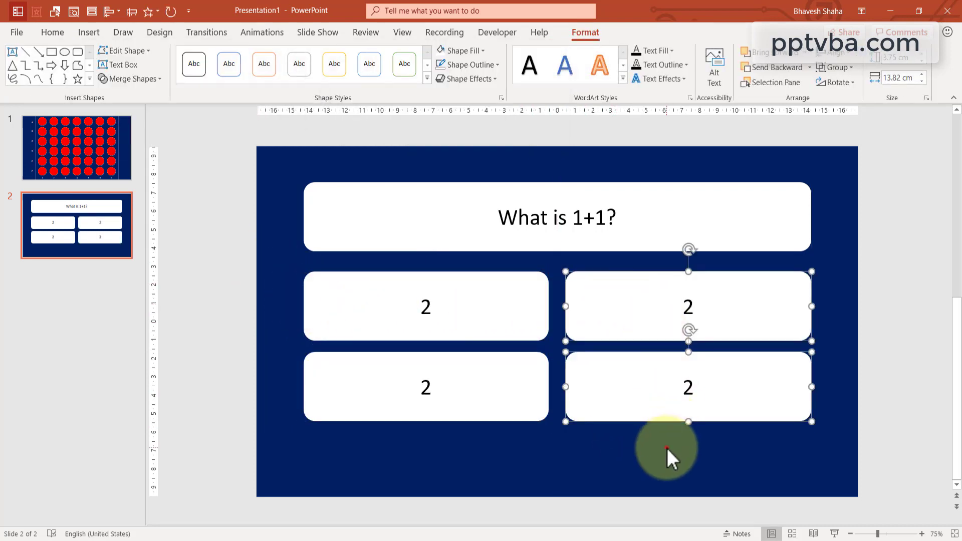
double_click(426, 393)
text(11)
double_click(694, 388)
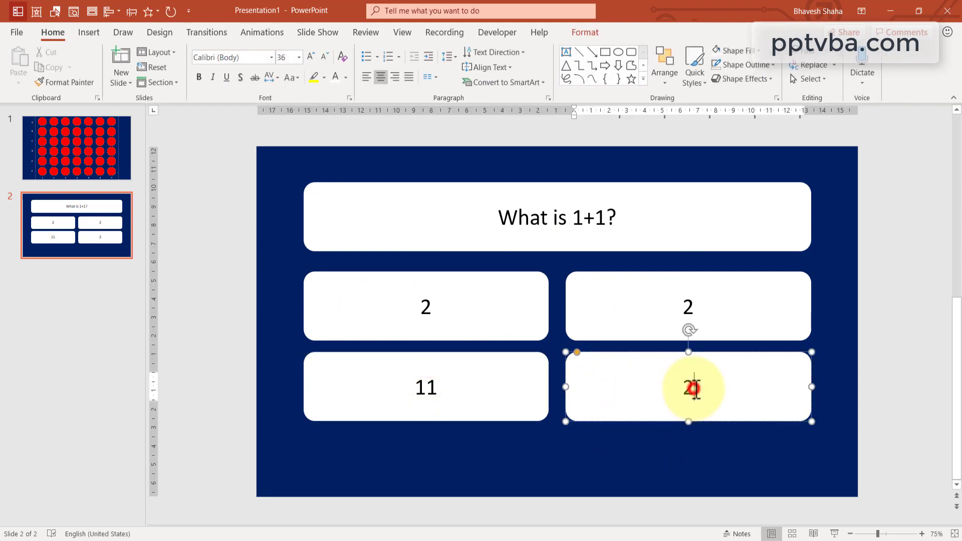
text(1)
double_click(688, 307)
text(0)
click(859, 320)
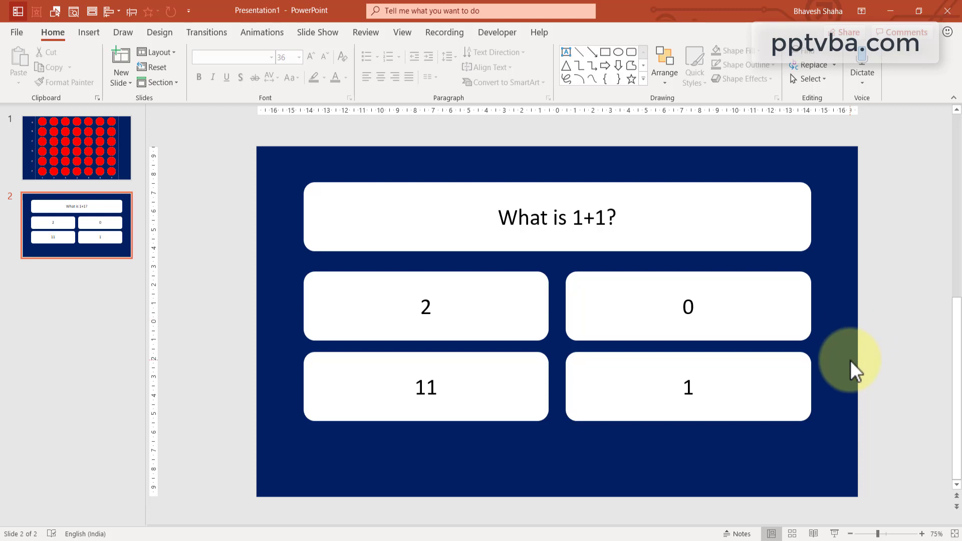
Draw a small rounded-rectangle button at the slide bottom labelled HOME
click(631, 53)
drag(521, 462, 595, 482)
click(567, 472)
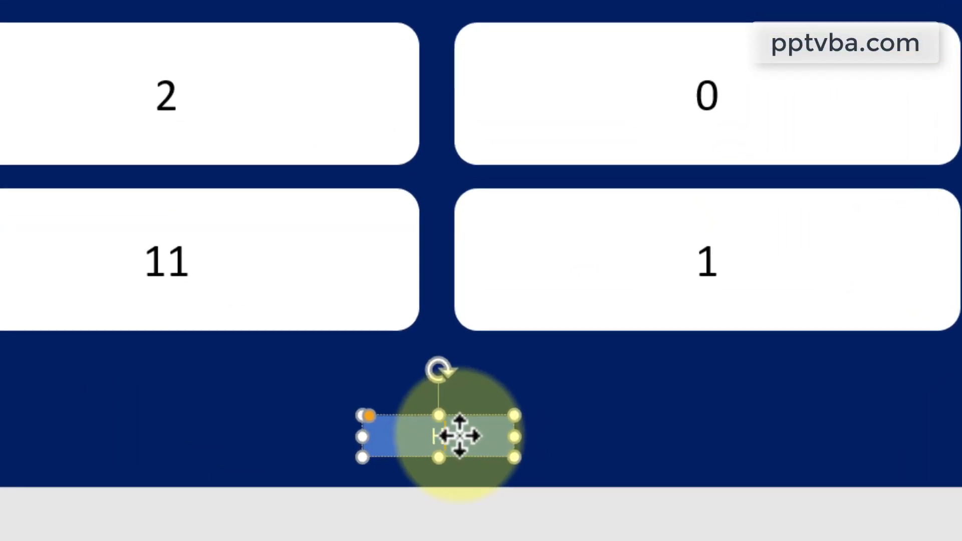
text(HOME)
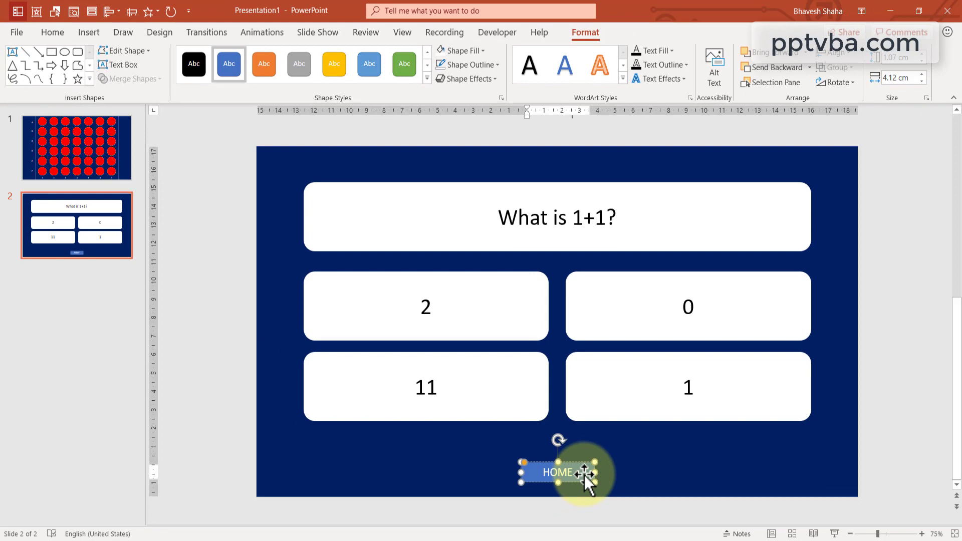
click(482, 435)
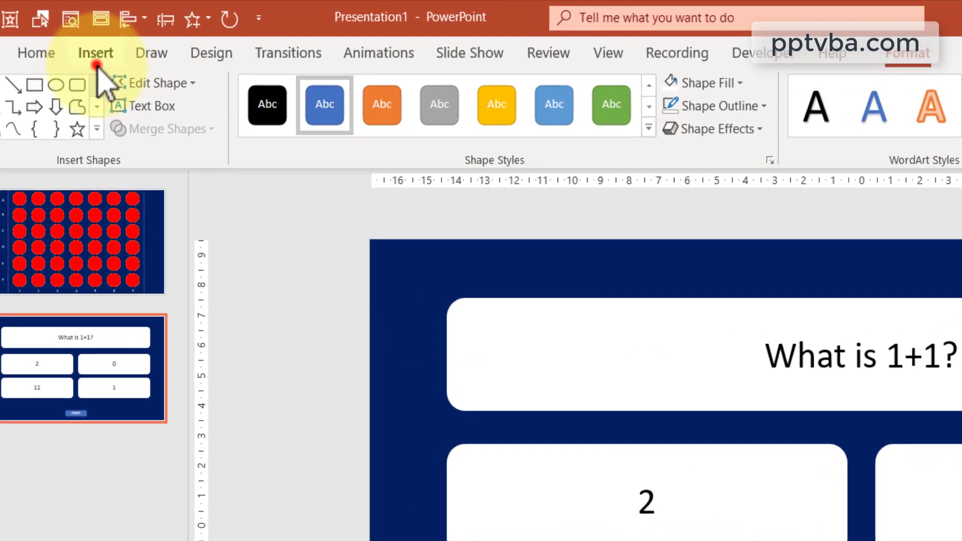
Give the HOME button a click action hyperlinking to the First Slide
click(89, 36)
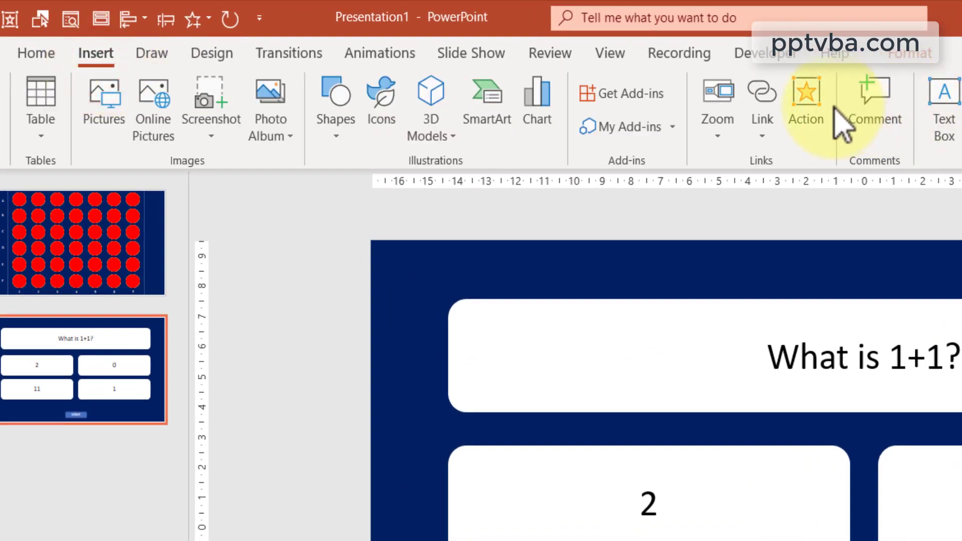
click(814, 94)
click(656, 361)
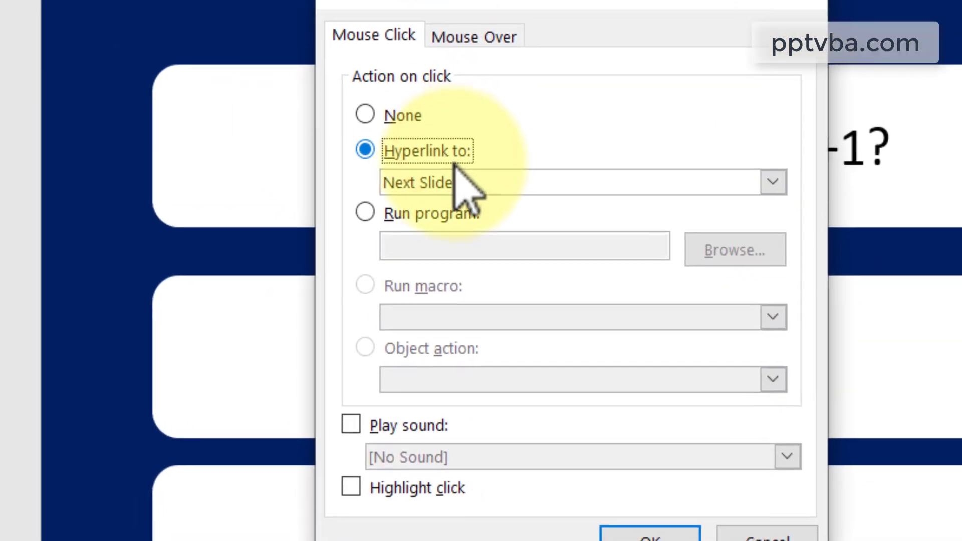
click(451, 177)
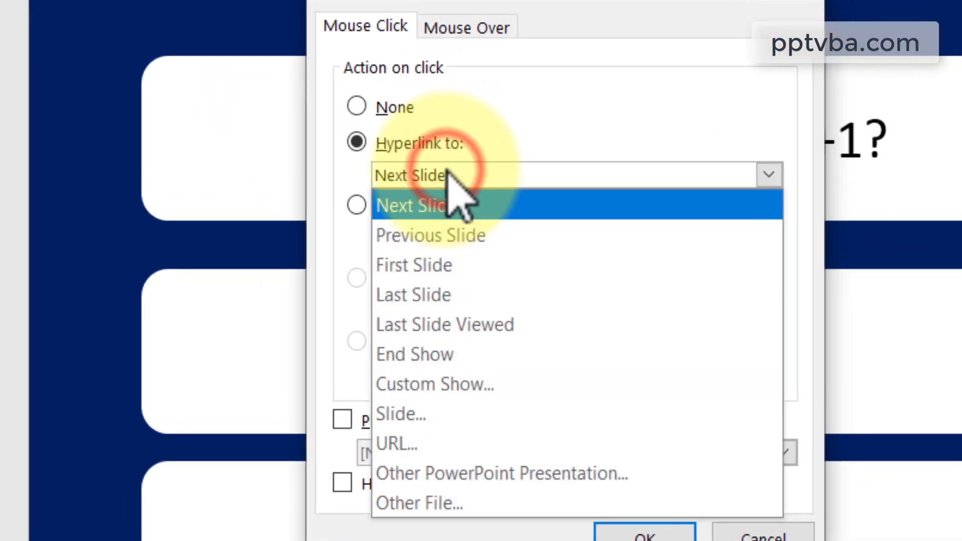
click(401, 265)
click(645, 534)
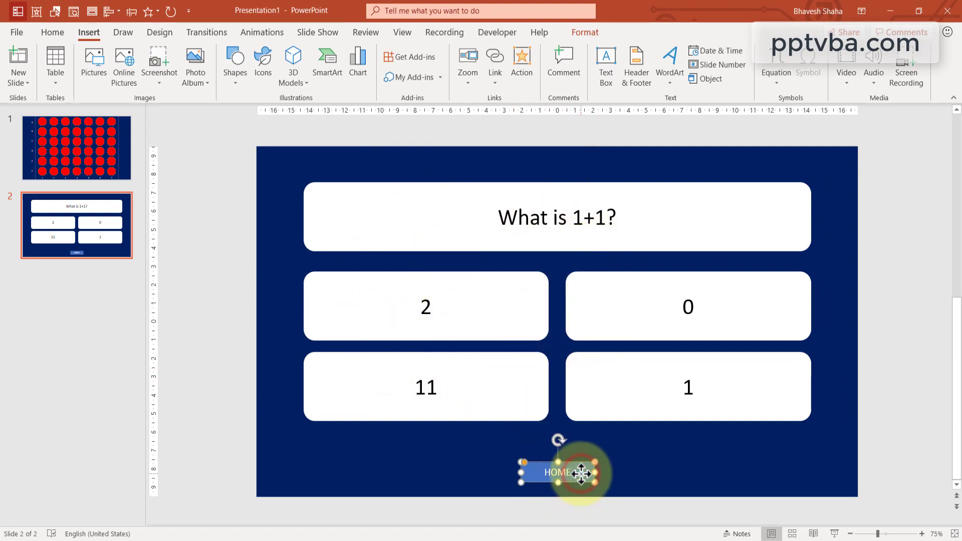
Draw a small grey, outline-free circle inside board circle F1
click(70, 172)
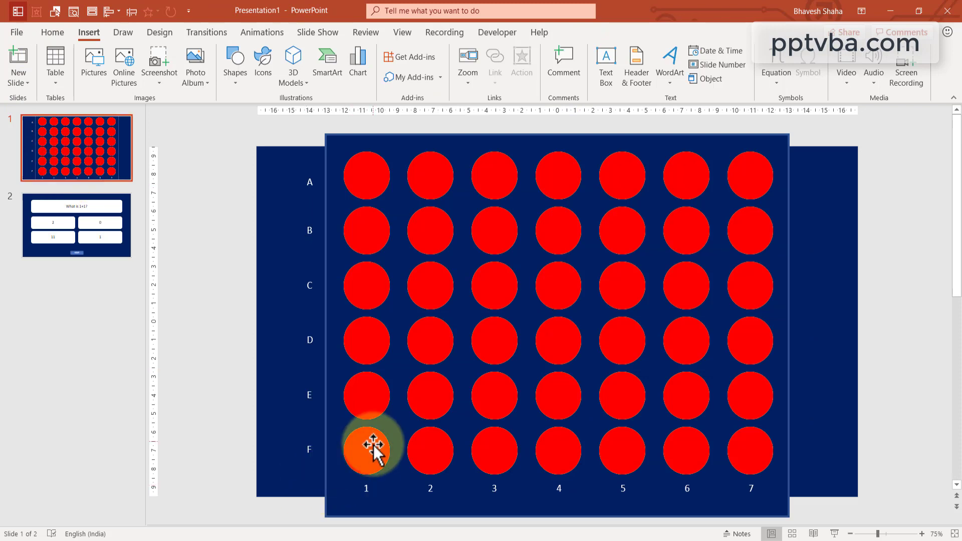
click(92, 238)
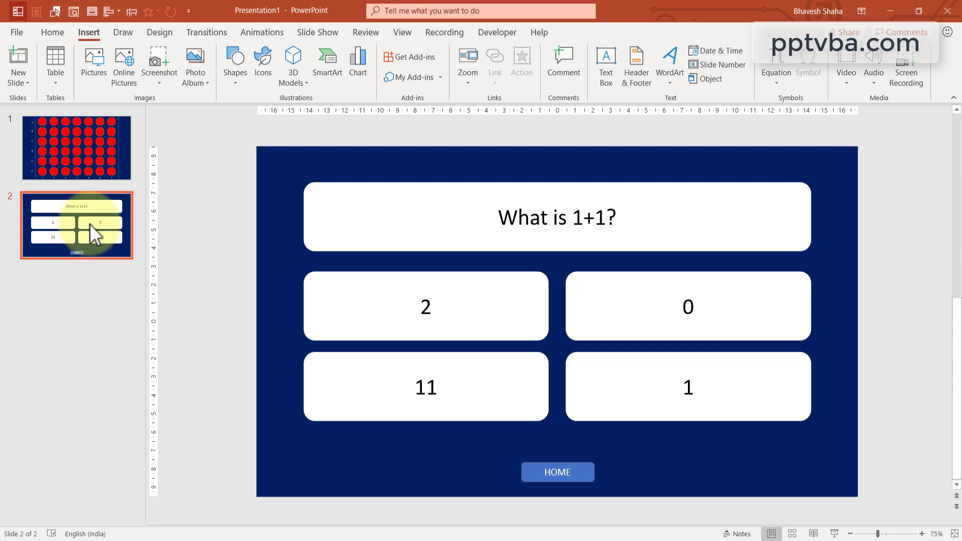
click(76, 161)
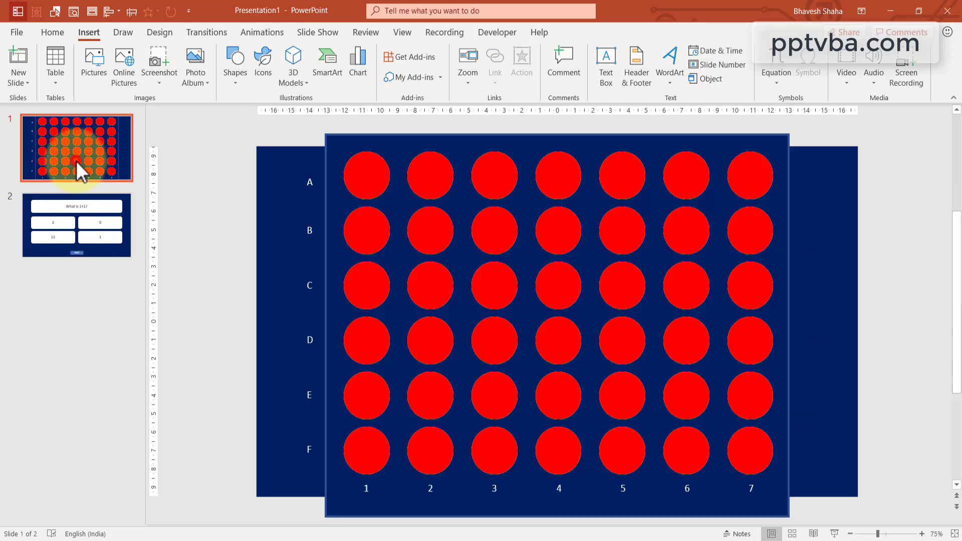
click(52, 32)
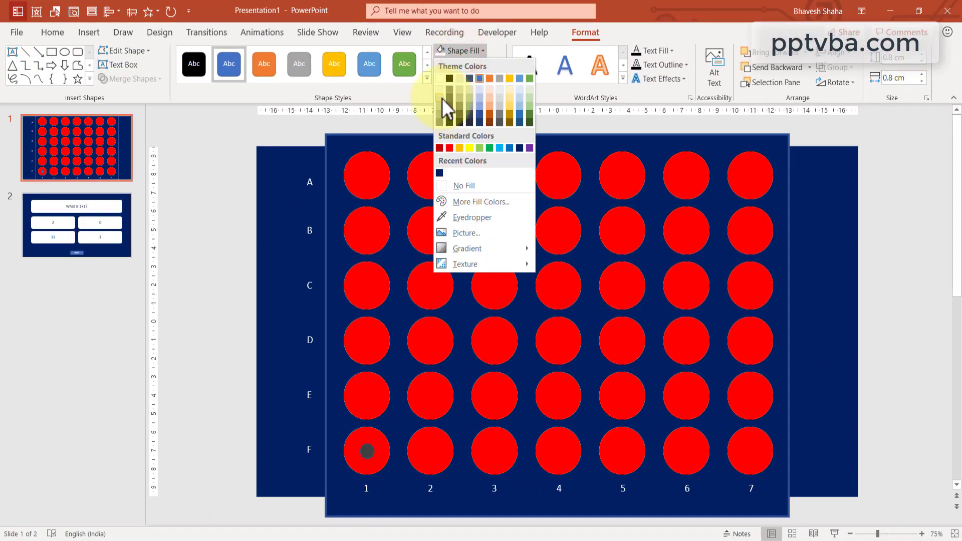
click(441, 98)
click(463, 64)
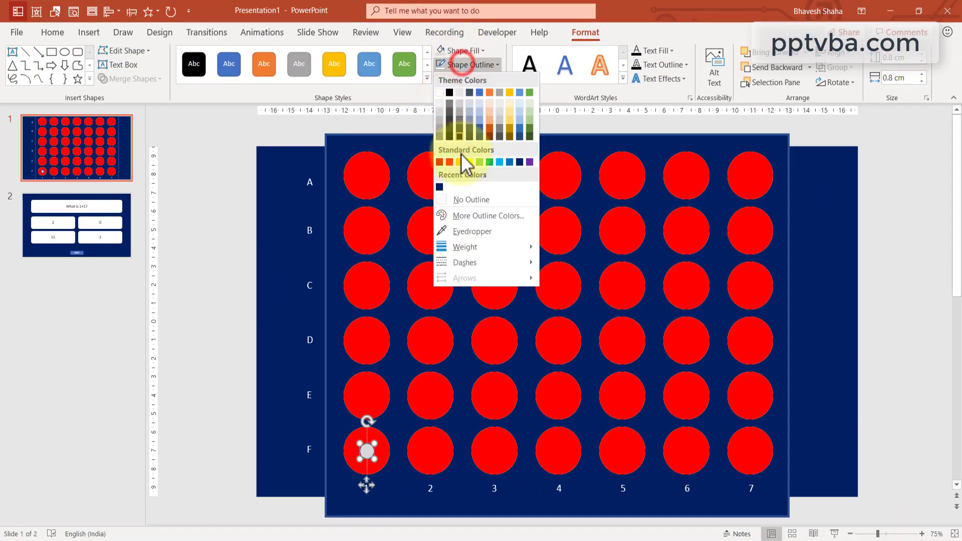
click(463, 199)
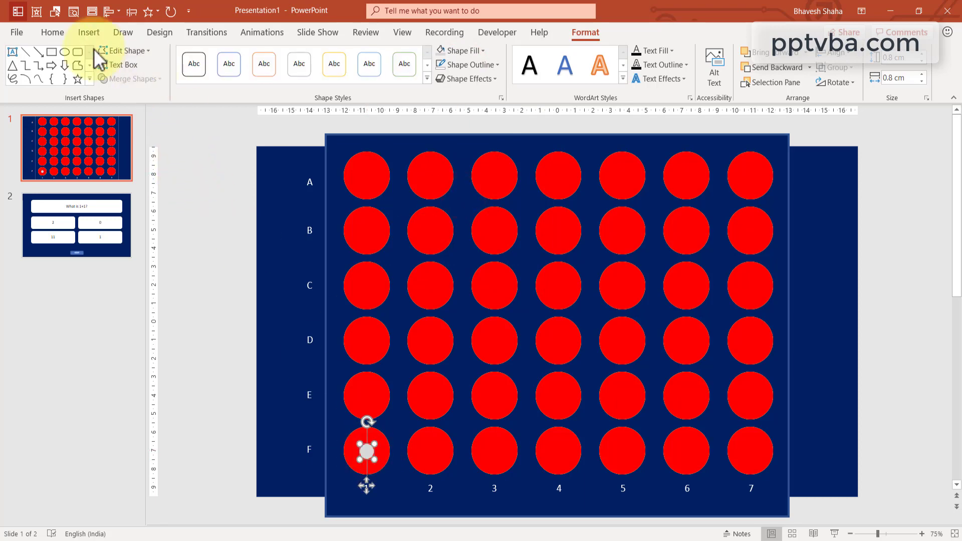
Set the grey F1 circle's click action to hyperlink to Slide 2
click(87, 34)
click(530, 66)
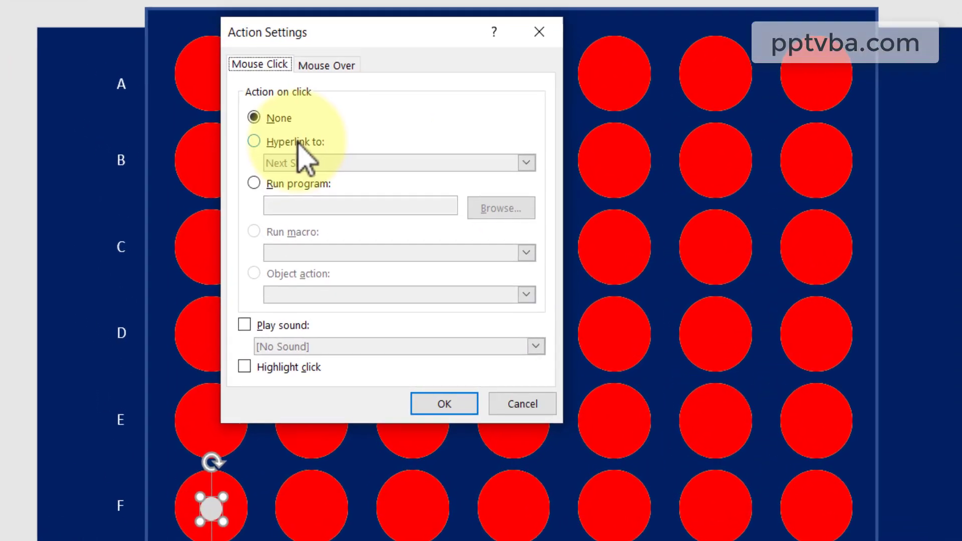
click(299, 142)
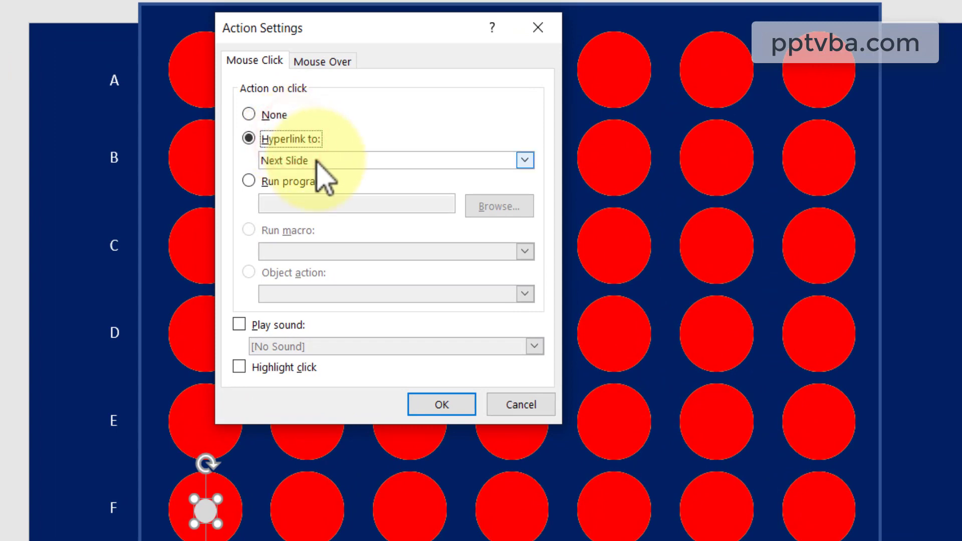
click(321, 161)
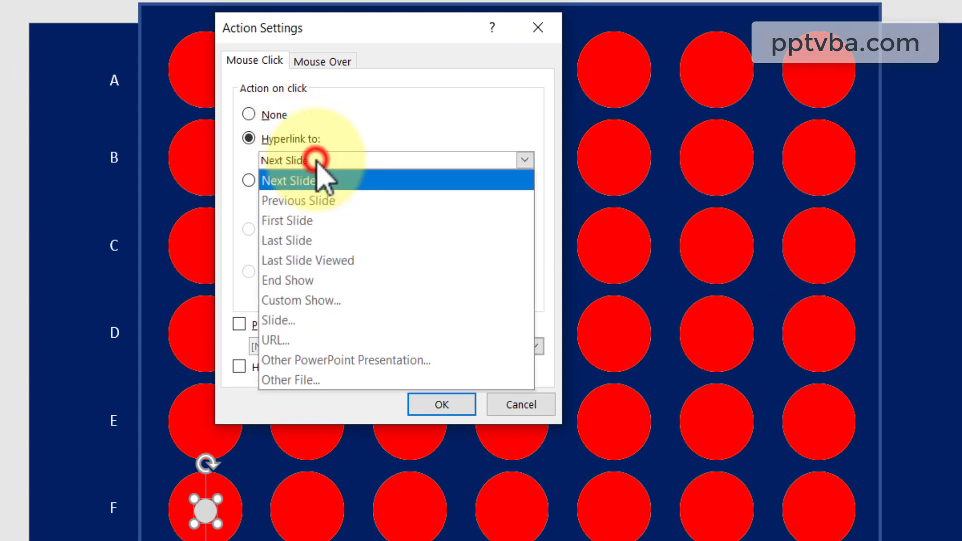
click(299, 322)
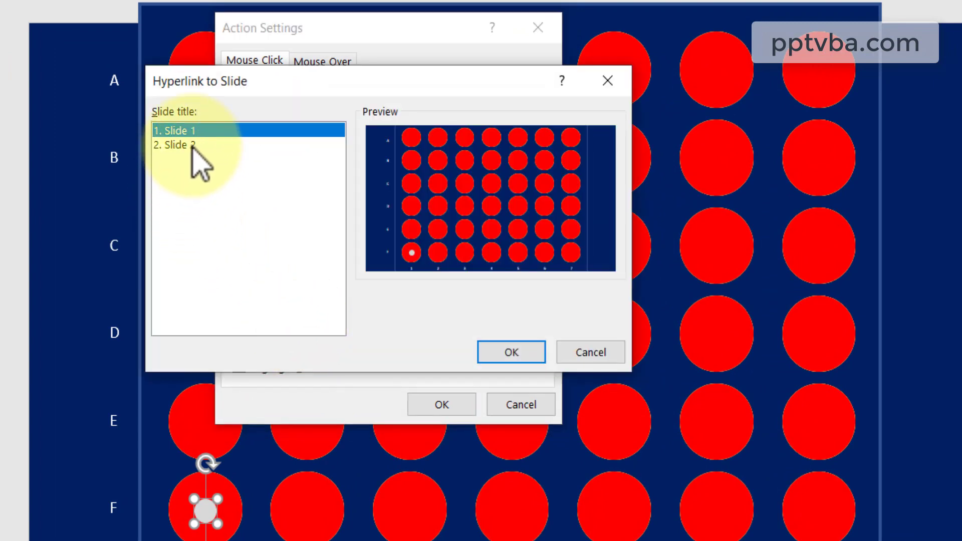
click(190, 145)
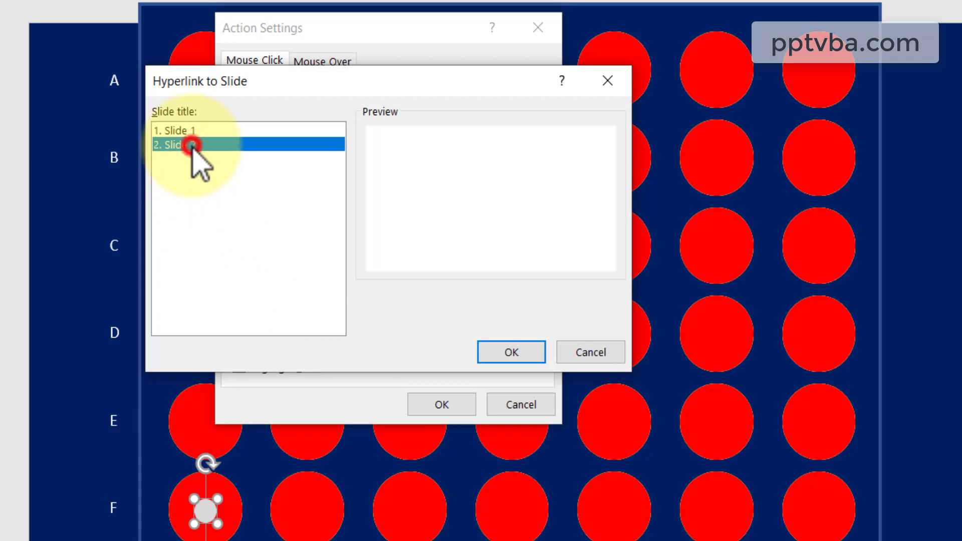
click(498, 348)
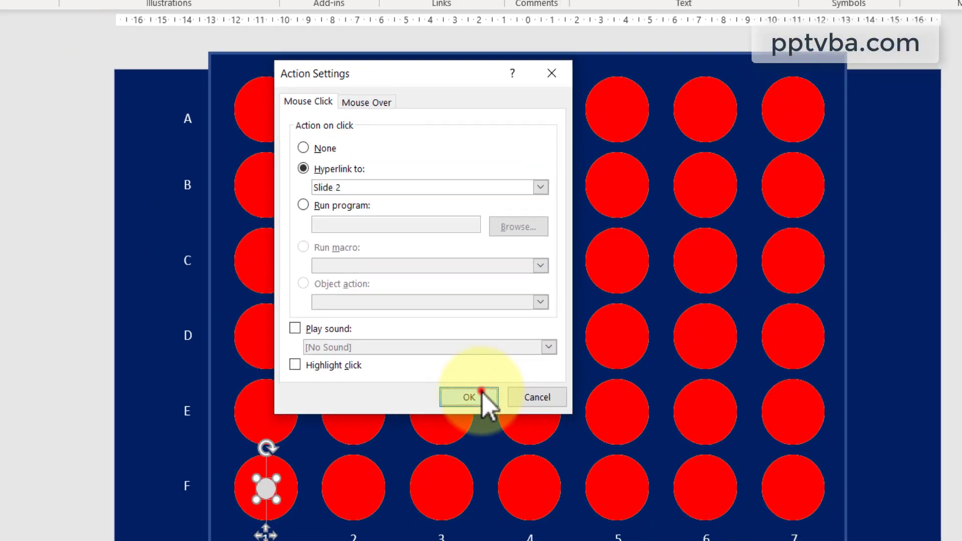
click(482, 392)
Go to the quiz slide and select the 2 answer box
click(923, 307)
click(266, 488)
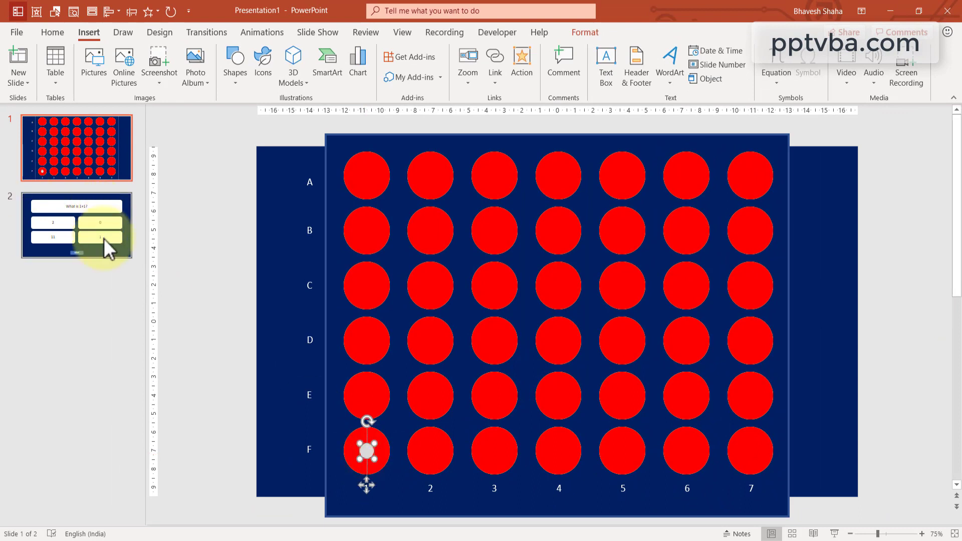
click(104, 238)
click(509, 305)
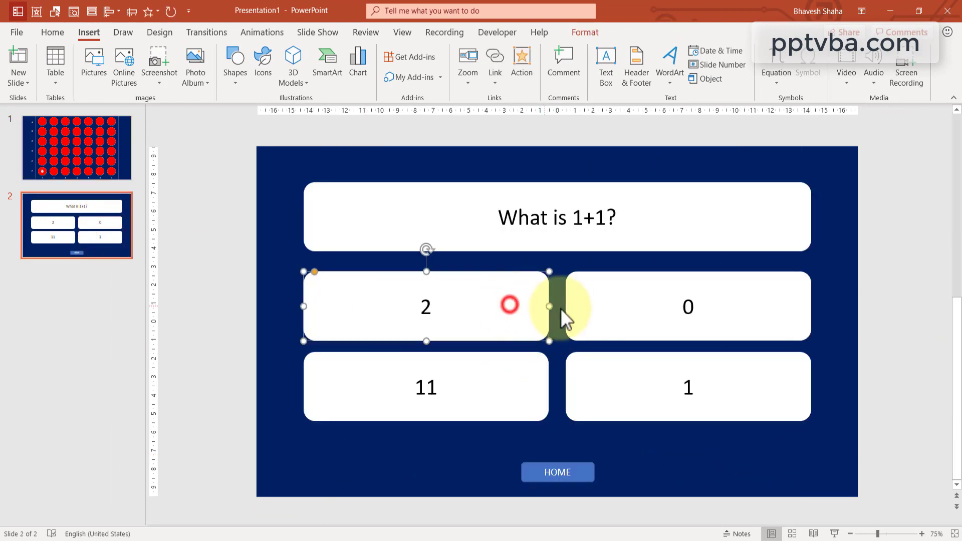
Give the 2 answer box a light-green Fill Color emphasis lasting 00.50 seconds
click(570, 309)
click(594, 383)
click(504, 364)
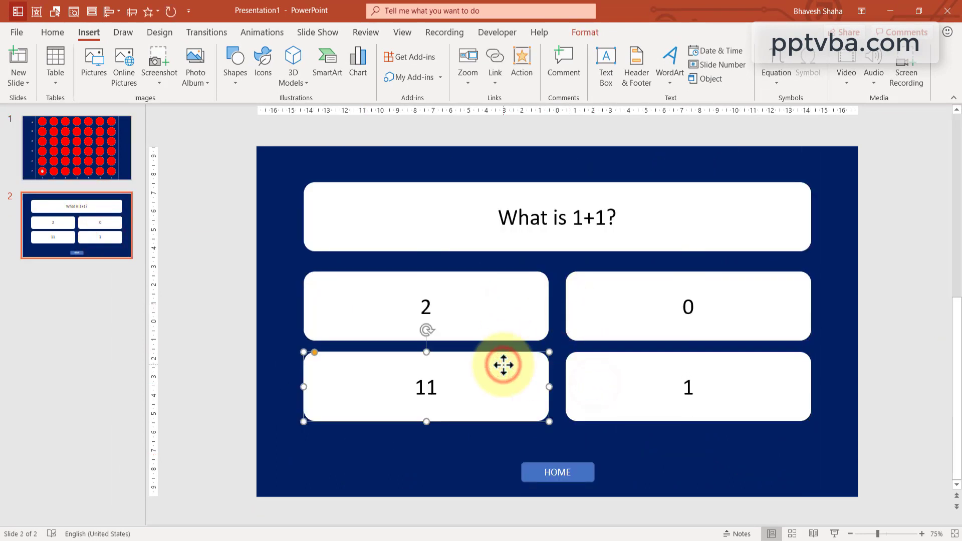
click(476, 316)
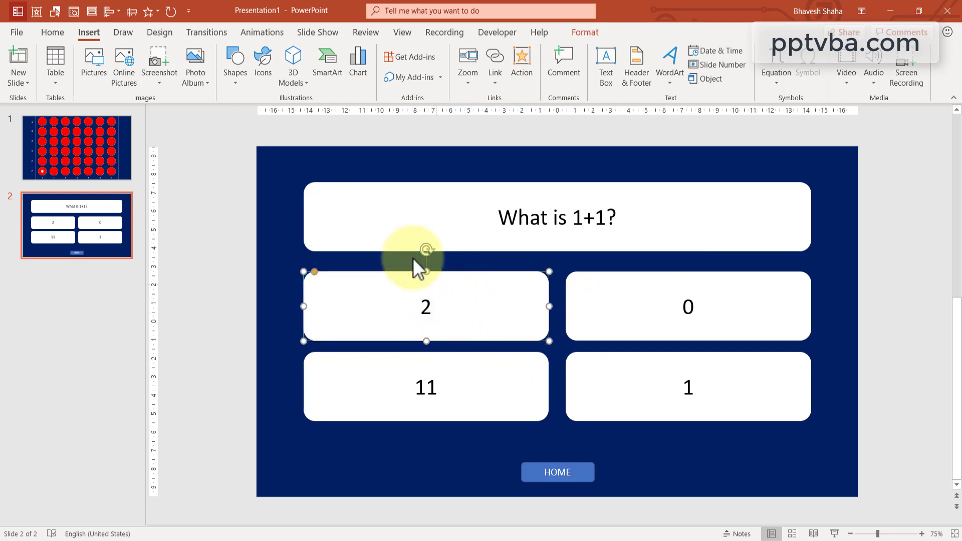
click(277, 38)
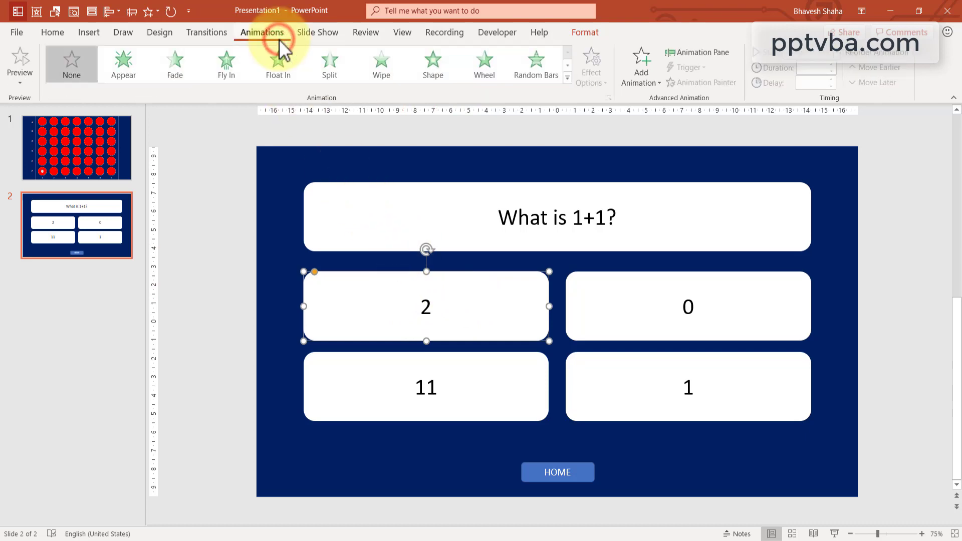
click(651, 80)
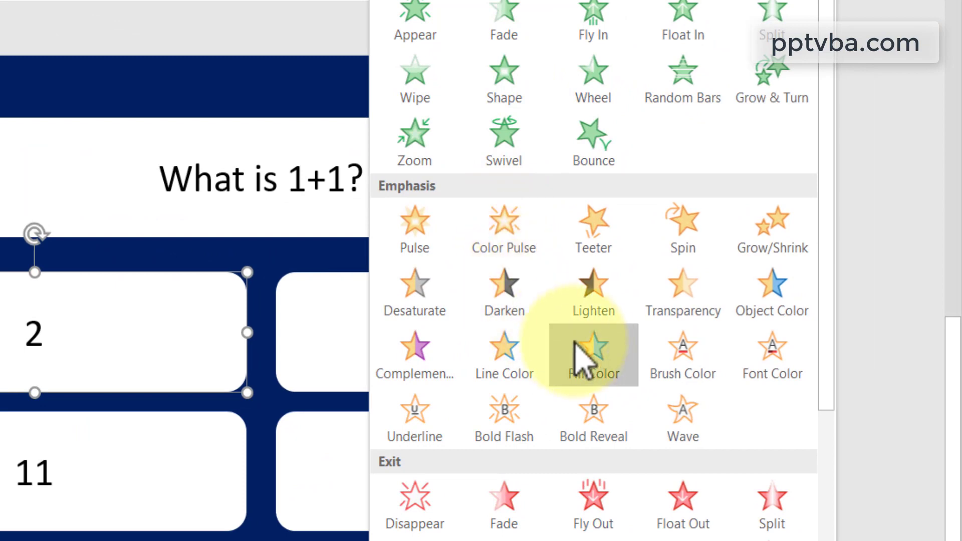
click(597, 353)
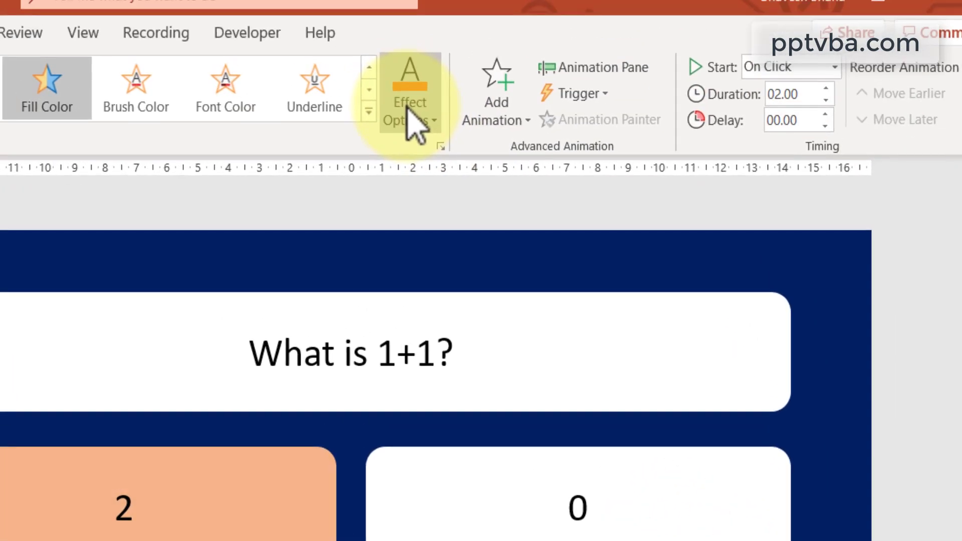
click(409, 120)
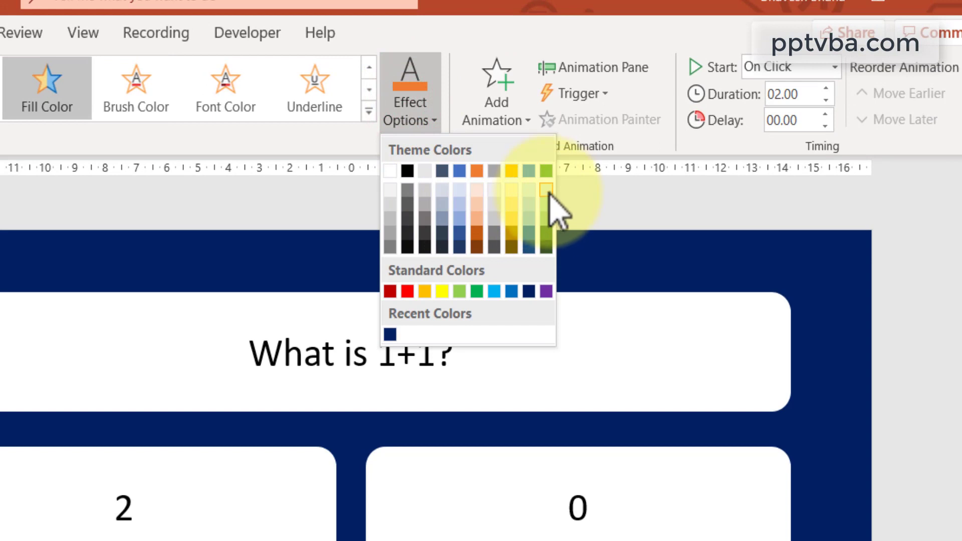
click(546, 190)
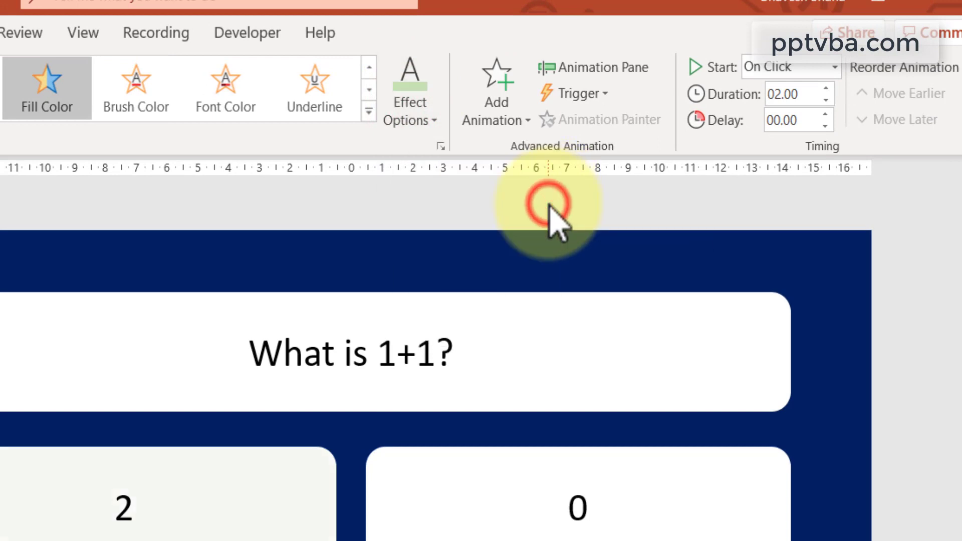
click(827, 100)
click(826, 100)
click(827, 100)
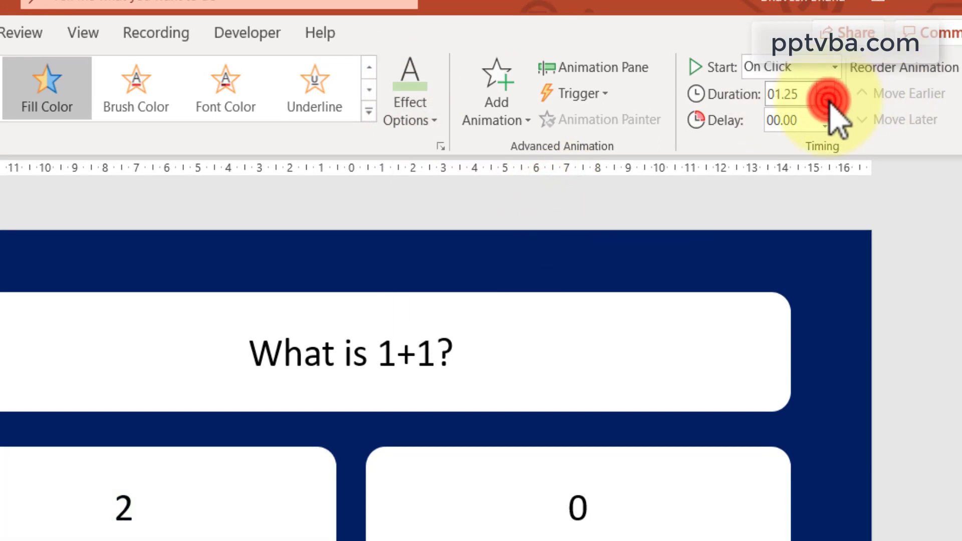
click(826, 101)
click(826, 100)
click(826, 100)
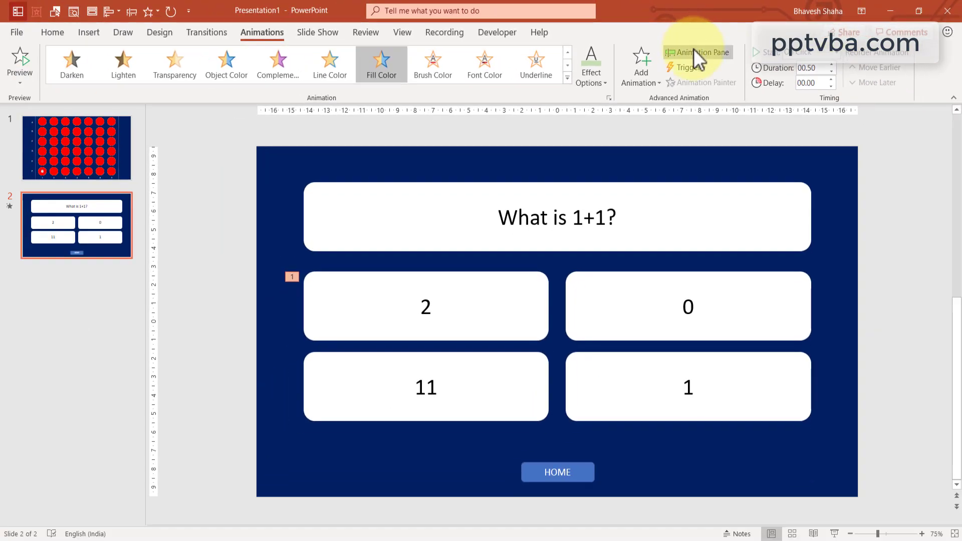
Set the fill animation to trigger On Click of Rounded Corners 2
click(694, 49)
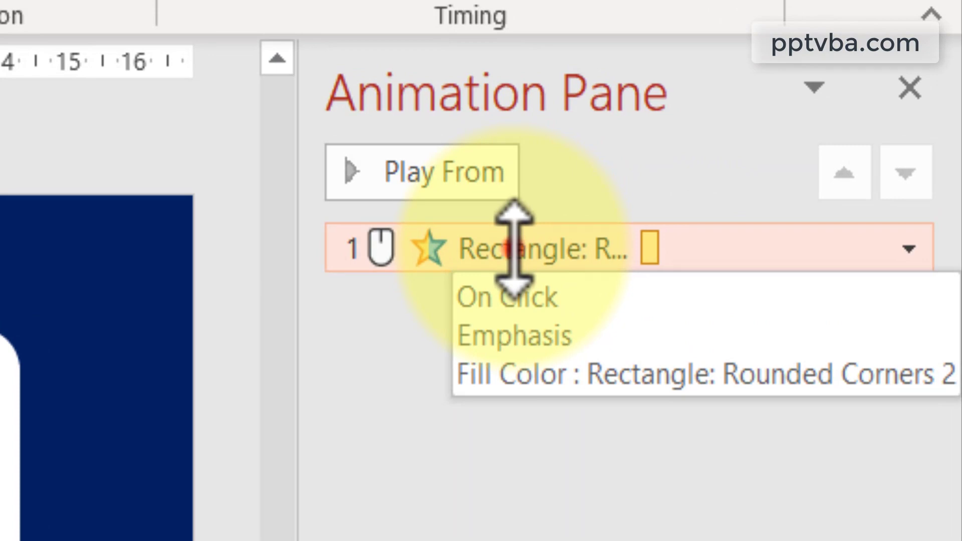
click(504, 235)
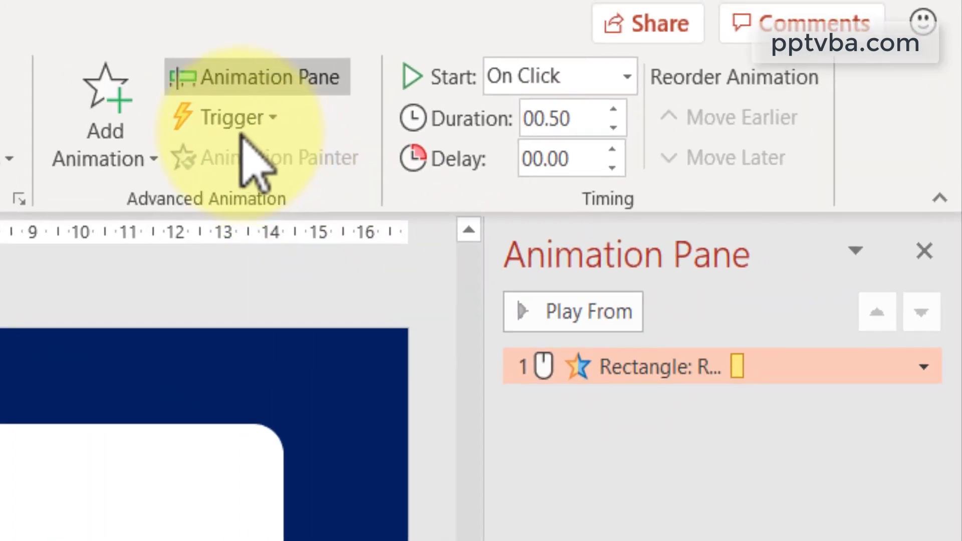
click(240, 131)
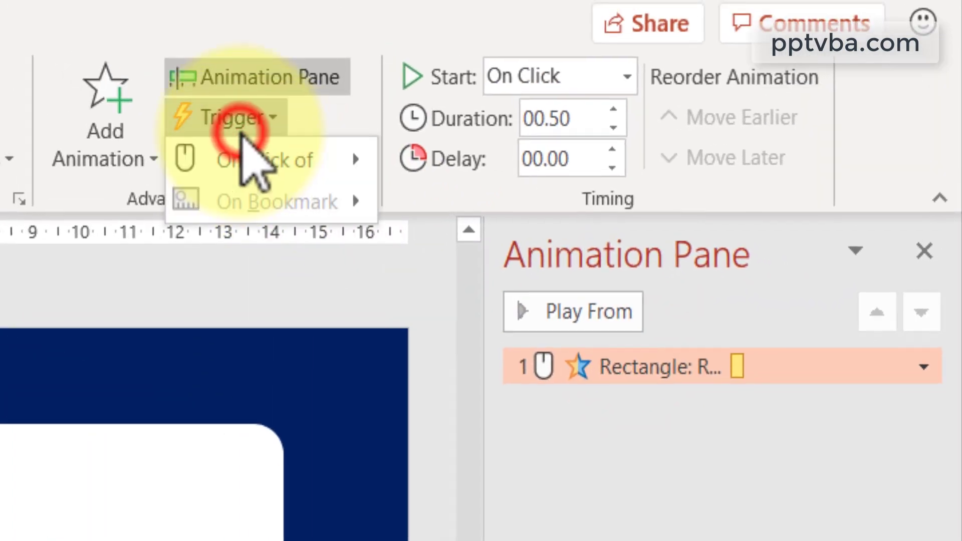
click(244, 161)
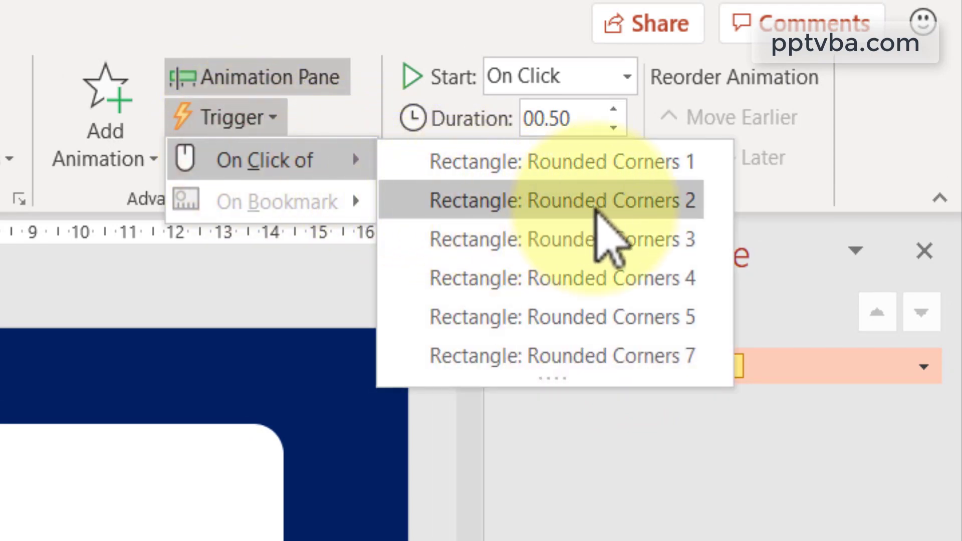
click(585, 210)
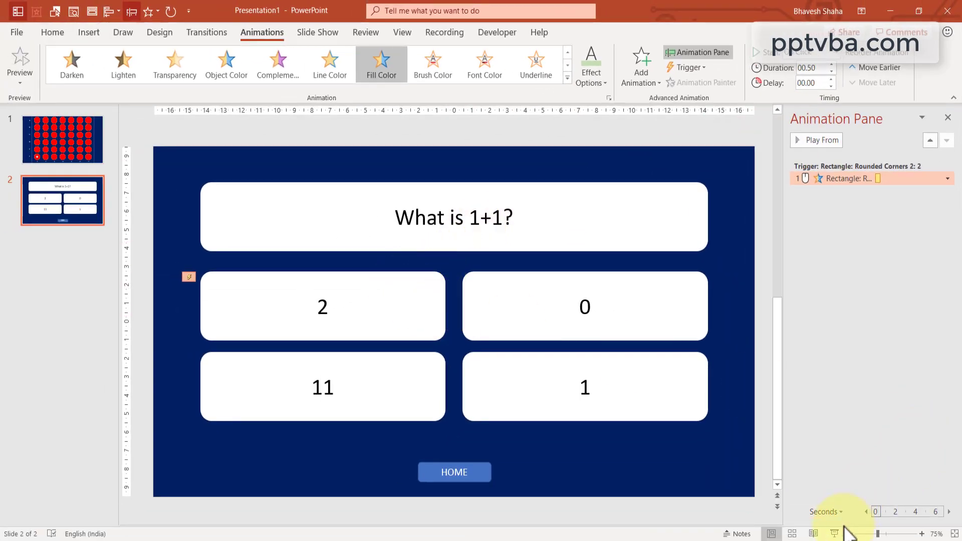
Preview the quiz slide and check that the 2 answer turns green
click(838, 530)
click(260, 243)
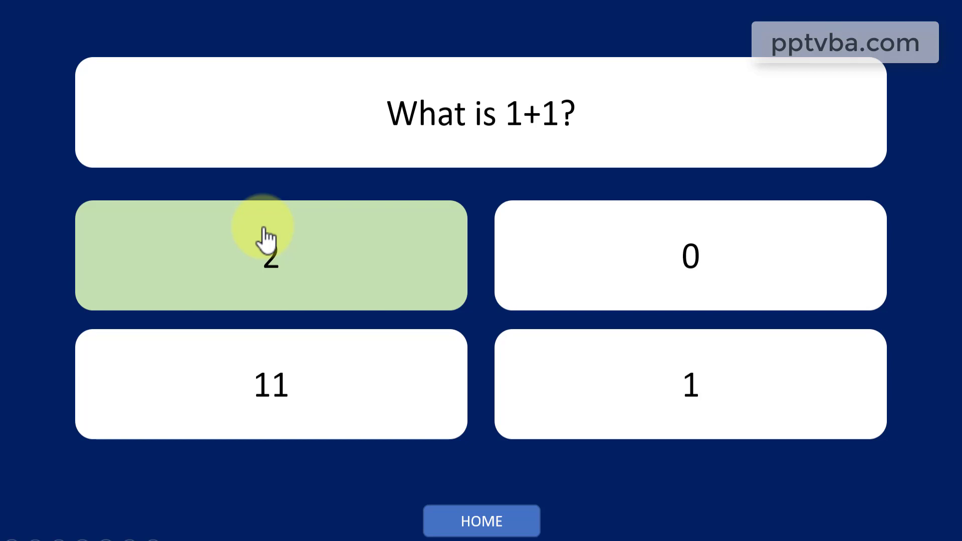
key(Escape)
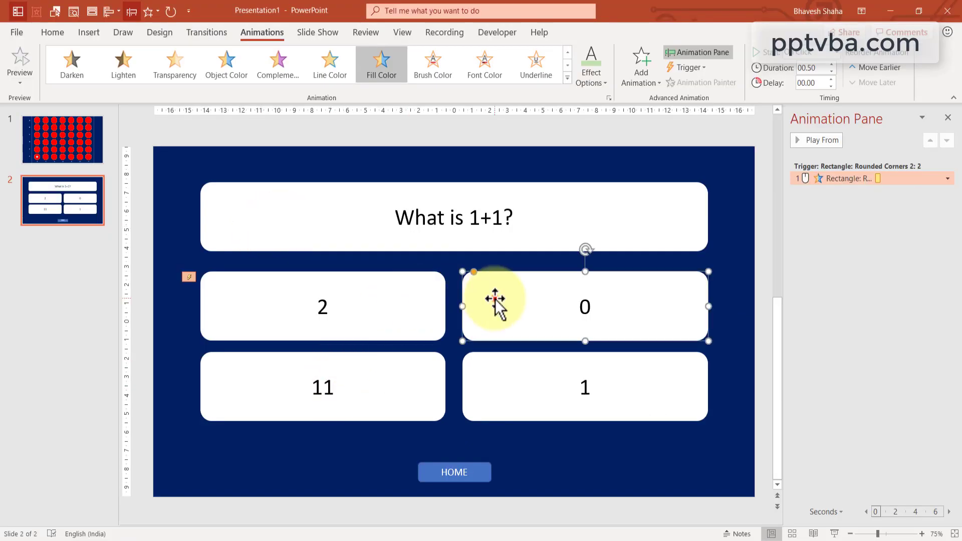
Copy the fill animation to the 0 box and change its colour to orange
click(495, 299)
click(498, 369)
click(394, 376)
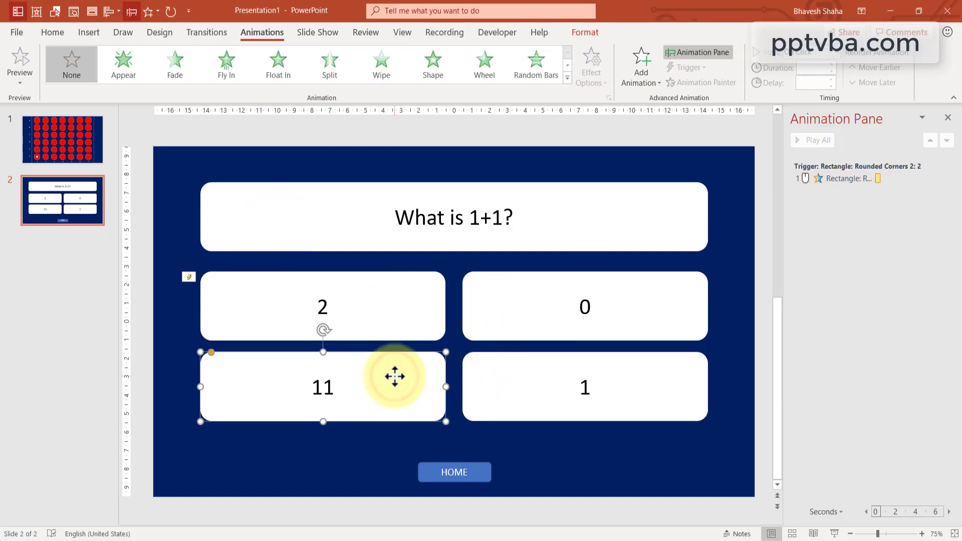
click(376, 295)
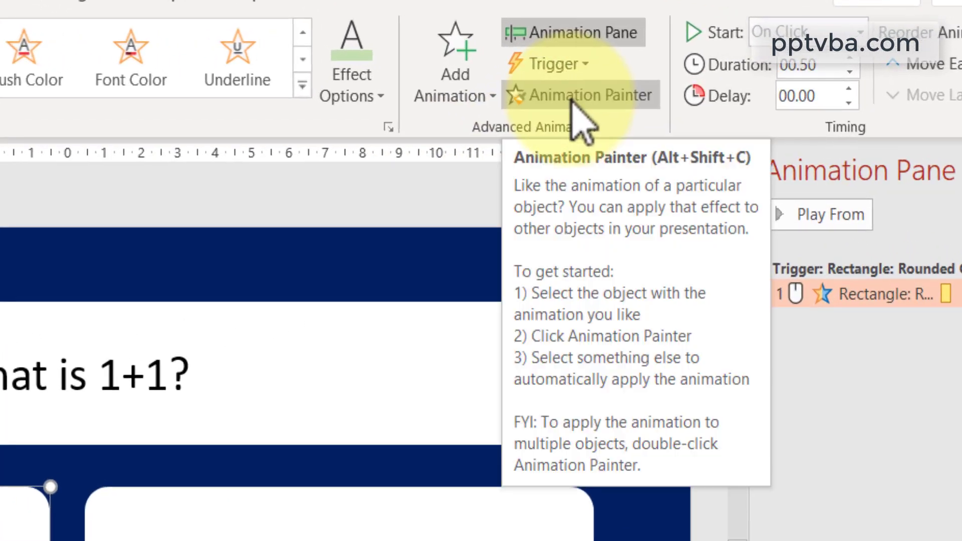
click(596, 92)
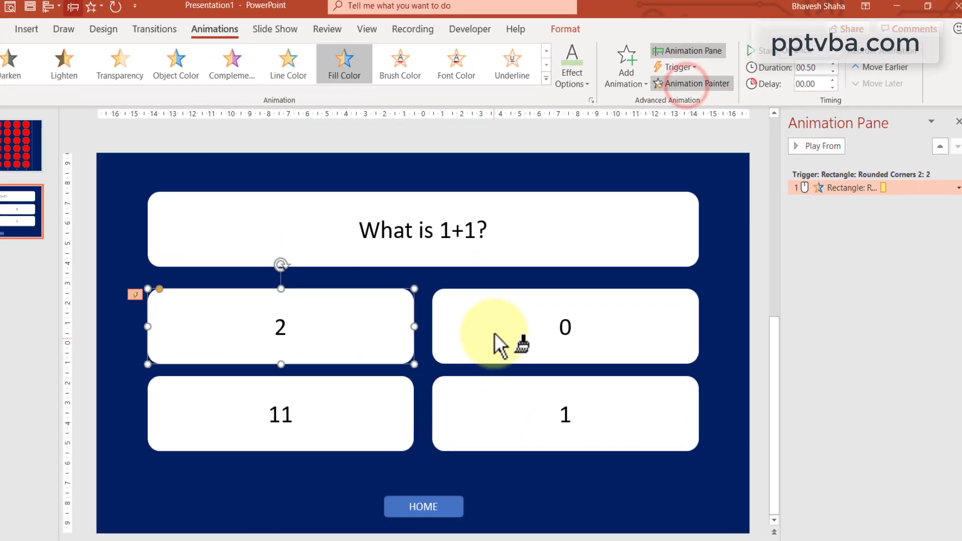
click(494, 333)
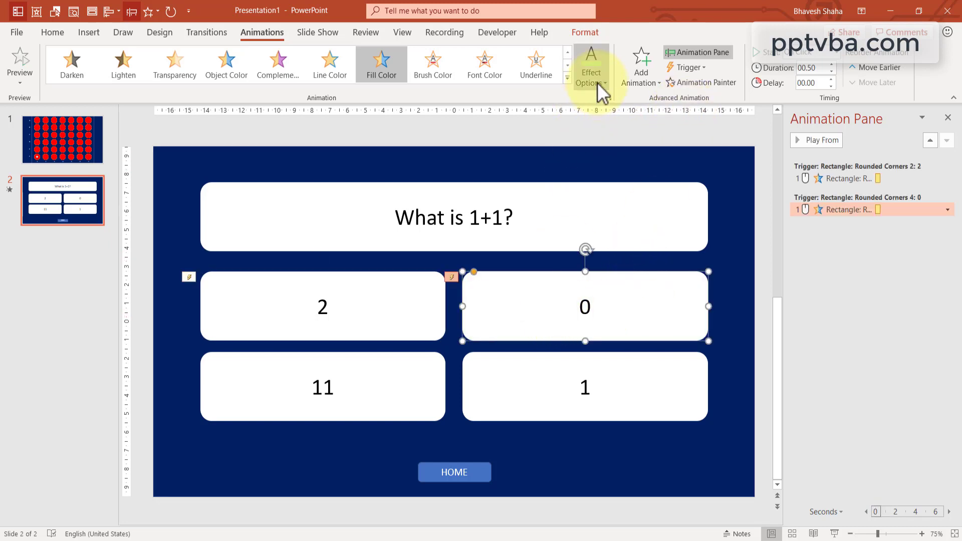
click(602, 70)
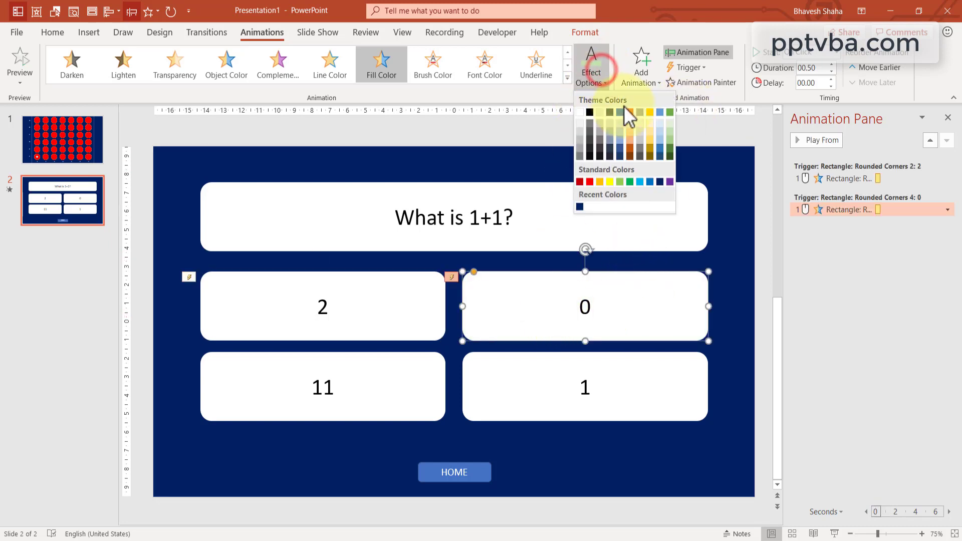
click(631, 130)
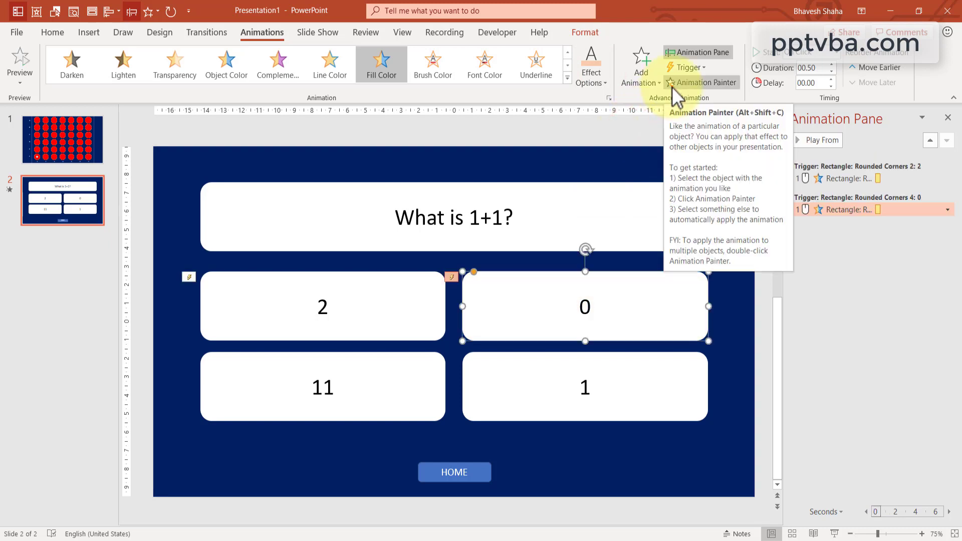
Paint the orange fill animation onto the 1 and 11 boxes and review the entries
click(609, 300)
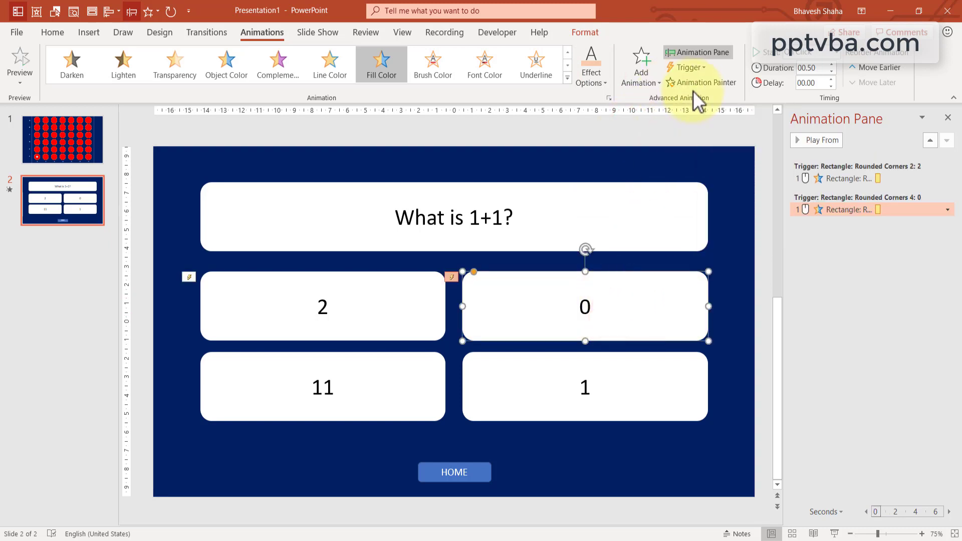
click(633, 363)
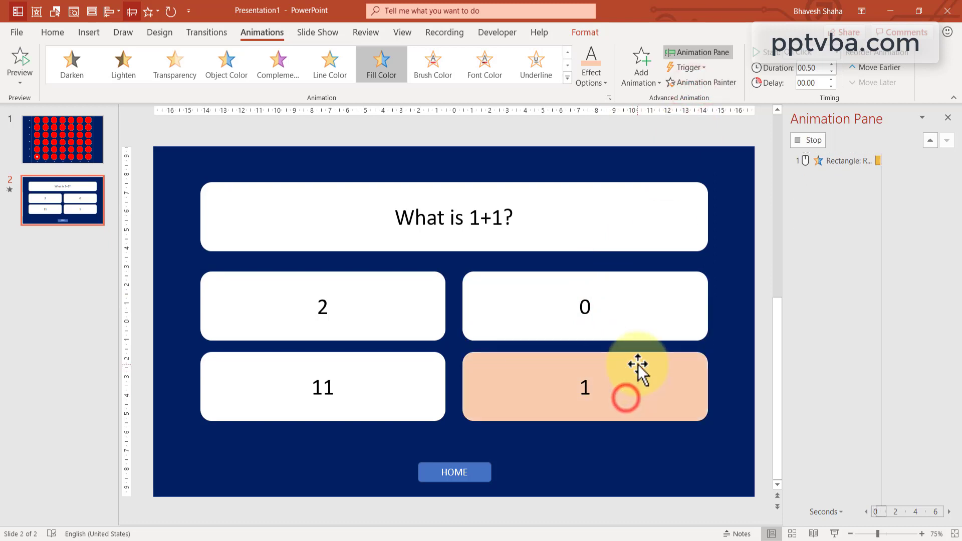
click(707, 84)
click(372, 381)
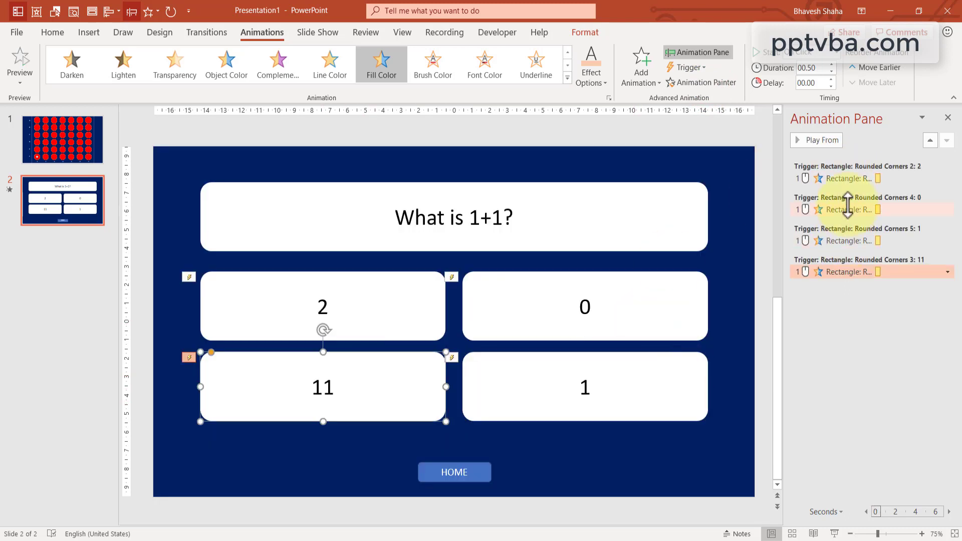
click(847, 208)
click(848, 180)
click(849, 209)
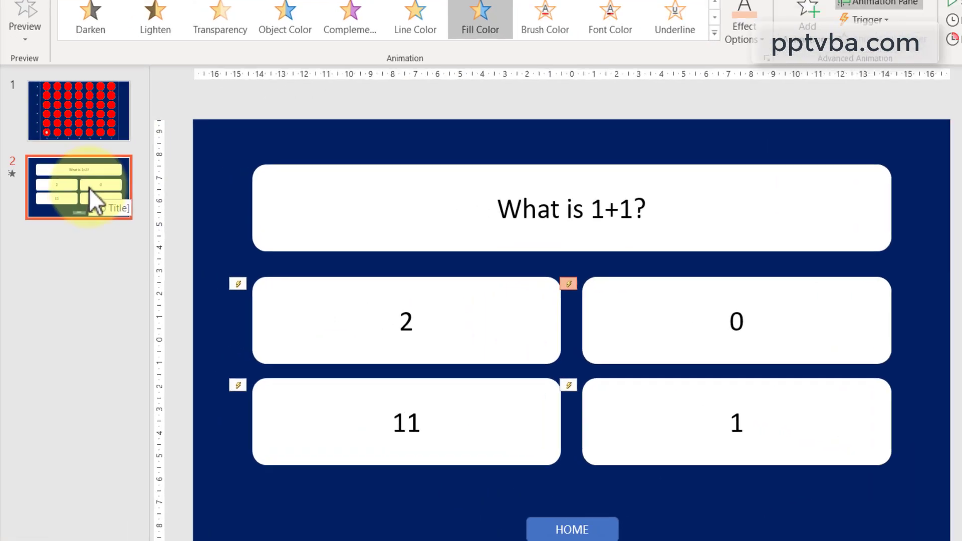
Duplicate the quiz slide and change the question to 'What is the capital of US?'
right_click(66, 200)
click(105, 293)
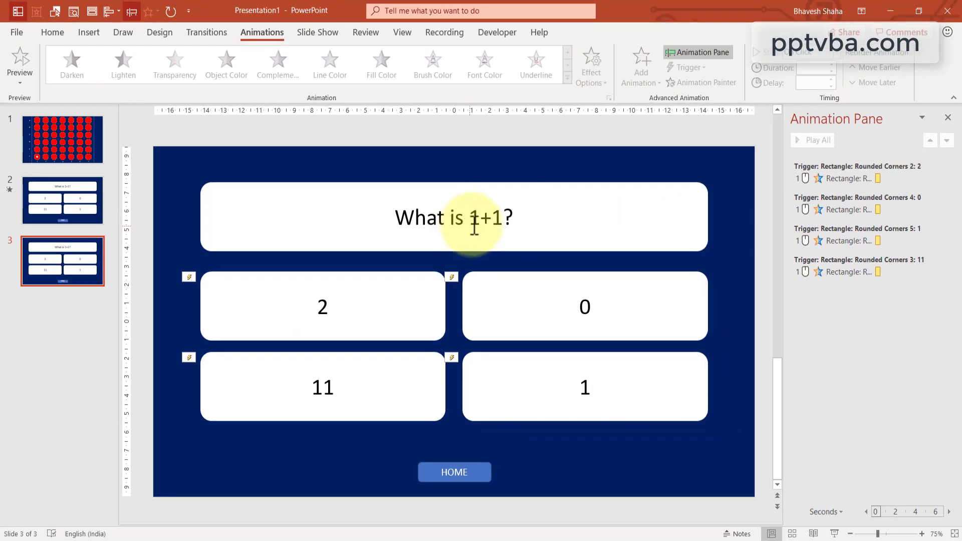
triple_click(479, 220)
text(What is the capital of US?)
Rewrite the answers as Washington DC, Tokyo, Dallas and New York City
double_click(323, 306)
text(Washington DC)
double_click(322, 387)
text(Tokyo)
double_click(584, 388)
text(Dallas)
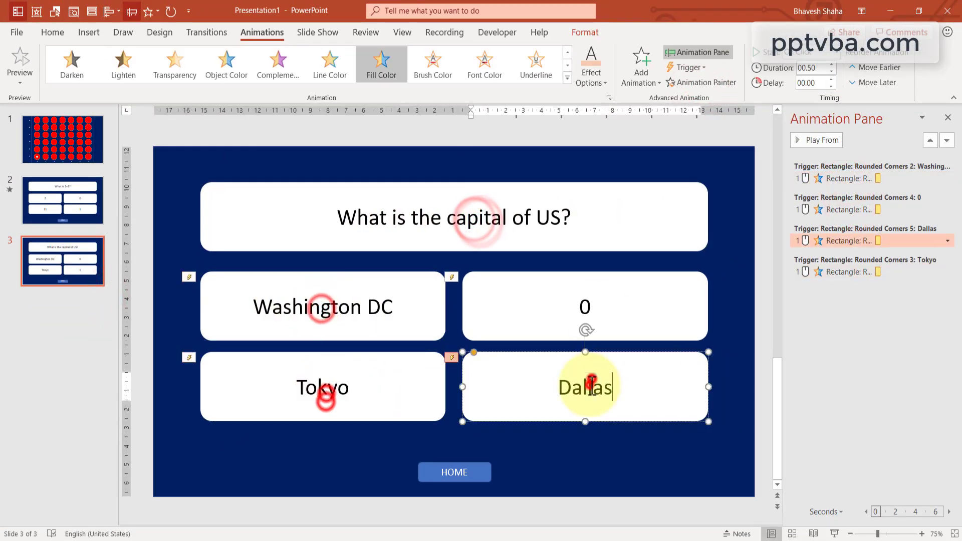
text(New York City)
Swap the Washington DC and New York City answer boxes into their final spots
click(425, 323)
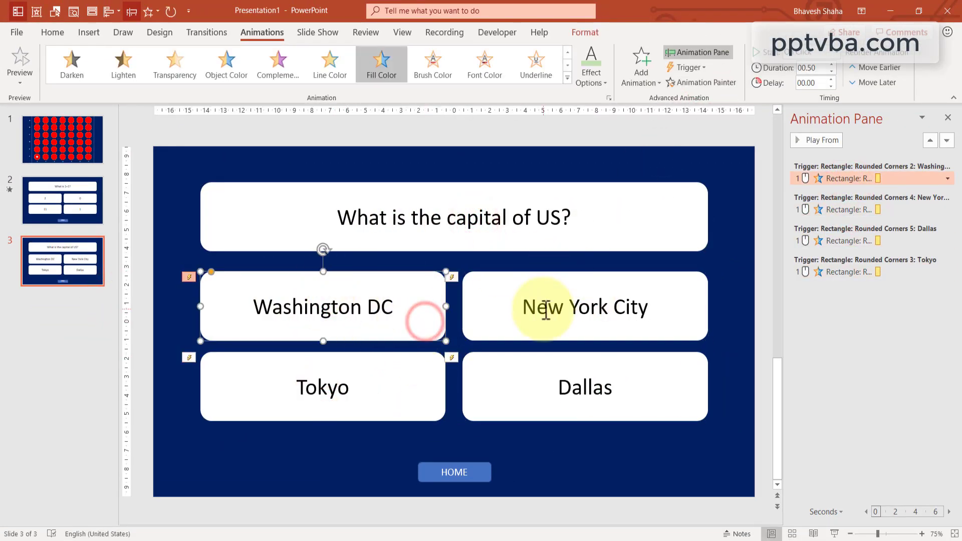
mouse_move(423, 310)
mouse_down()
mouse_move(685, 312)
mouse_move(422, 312)
mouse_up()
click(734, 303)
click(674, 311)
click(55, 214)
Duplicate the grey F1 hotspot into board circles F2, F3 and F4
click(56, 144)
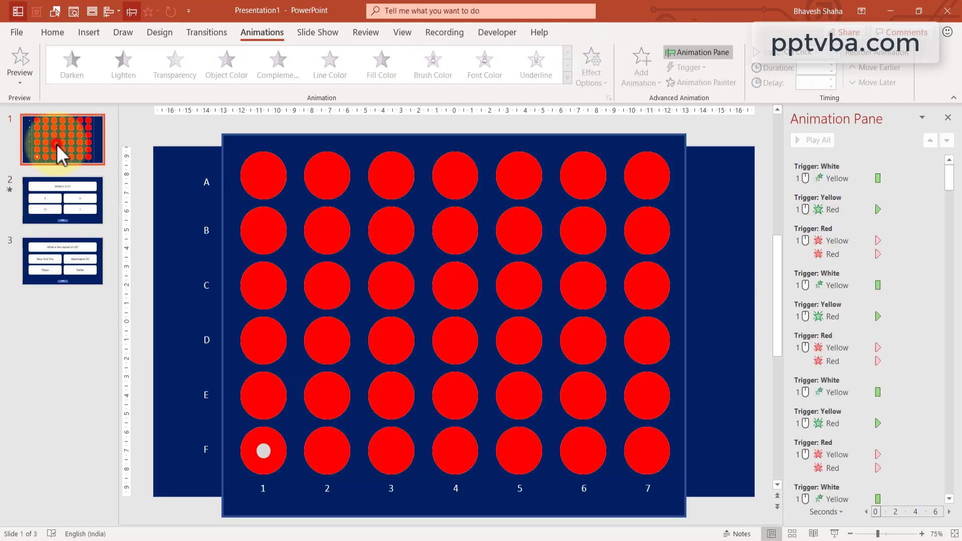
click(264, 447)
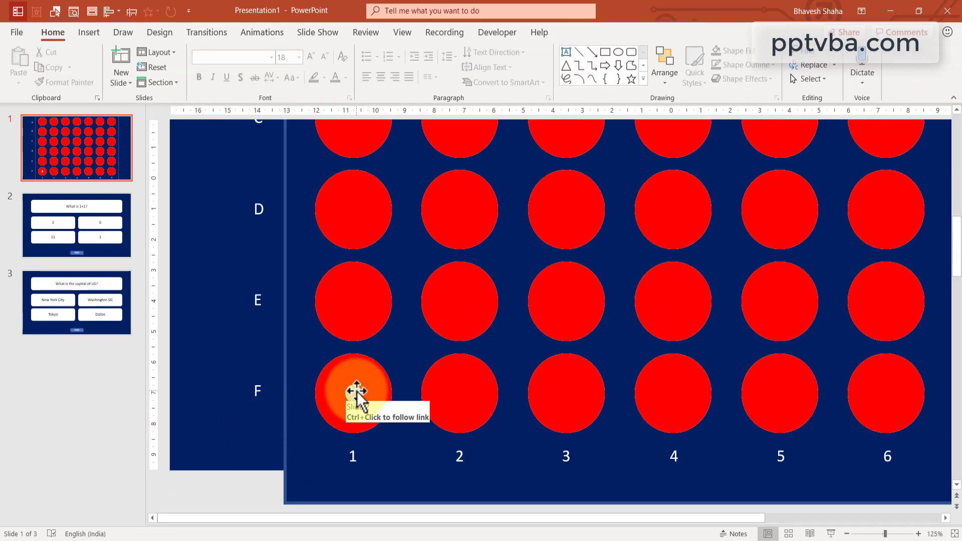
click(358, 394)
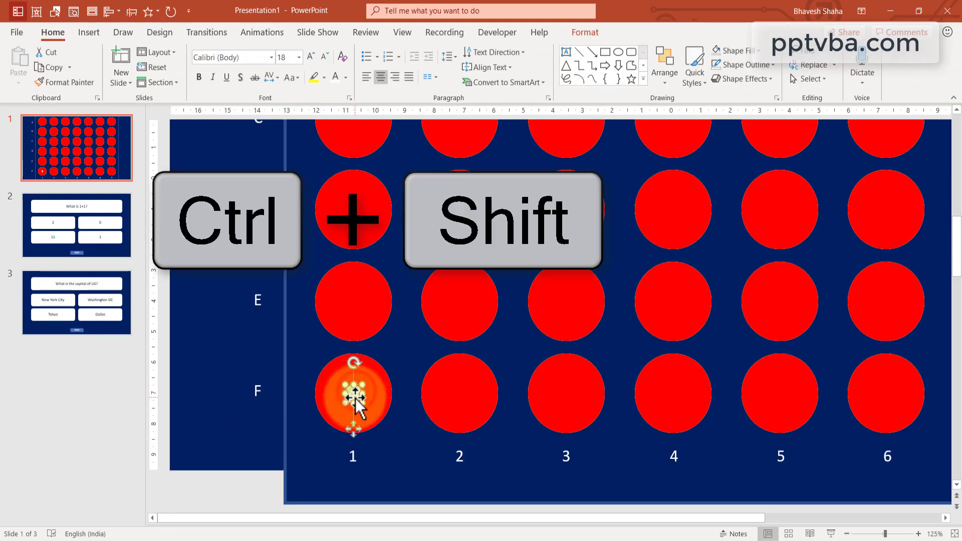
drag(360, 395, 461, 393)
drag(460, 393, 566, 395)
drag(567, 394, 675, 393)
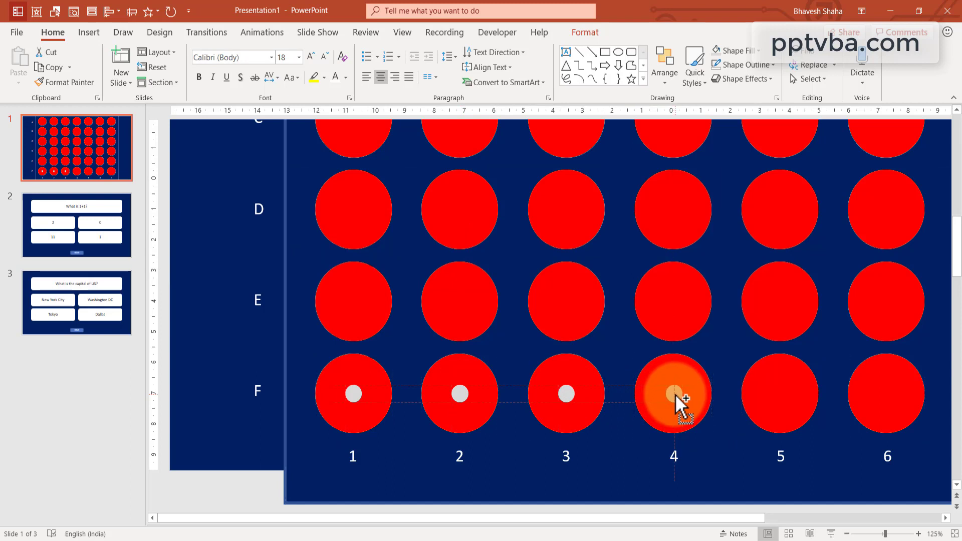
drag(674, 393, 675, 393)
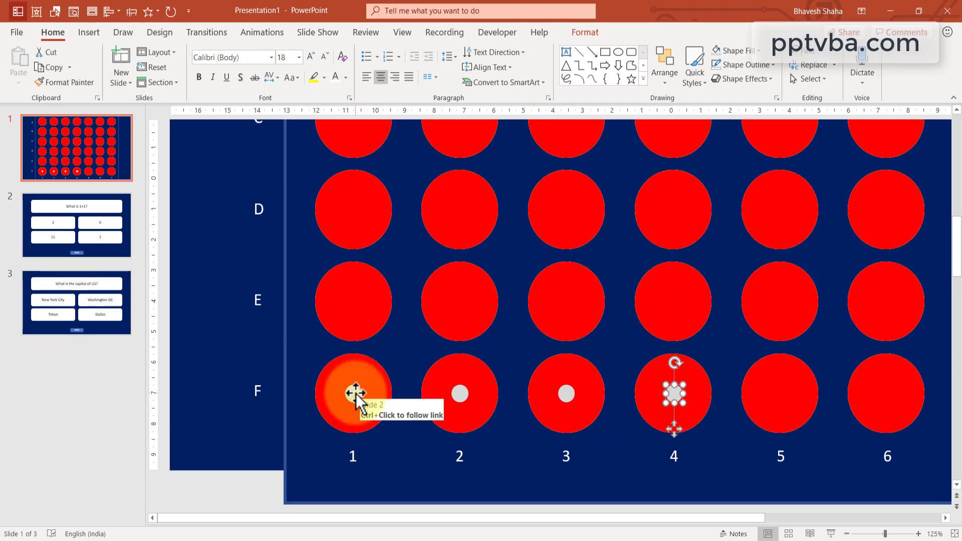
Hyperlink the F2 hotspot to Slide 3, the capital-of-US quiz question
click(459, 393)
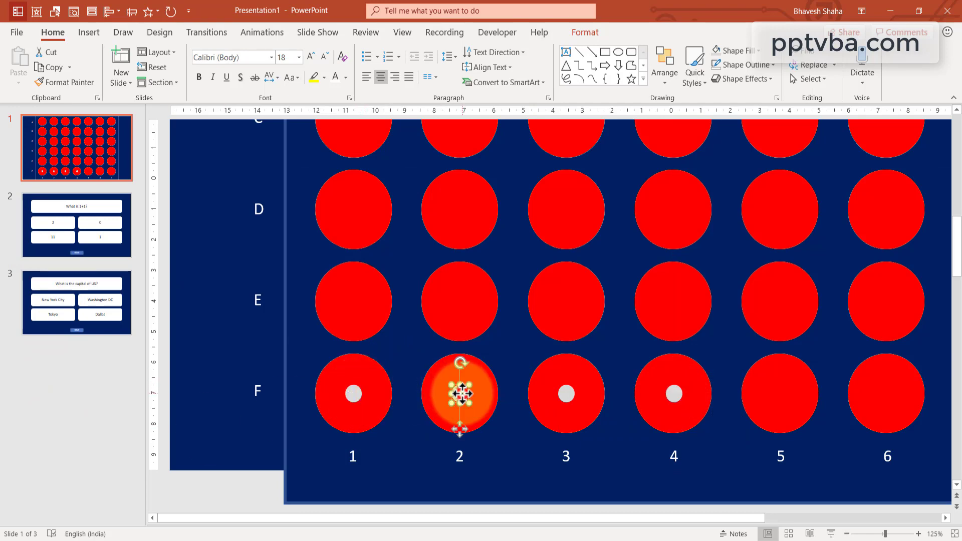
click(98, 37)
click(517, 62)
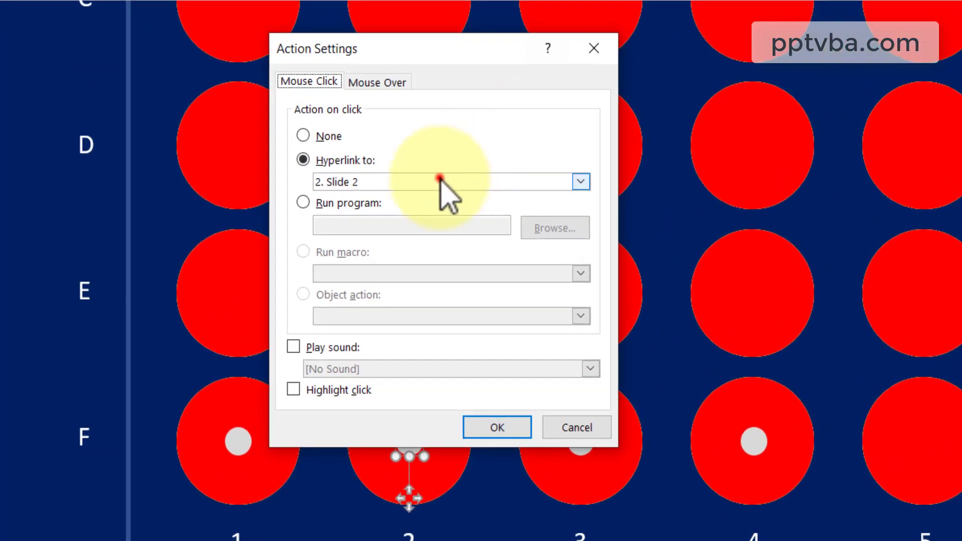
click(440, 179)
click(374, 339)
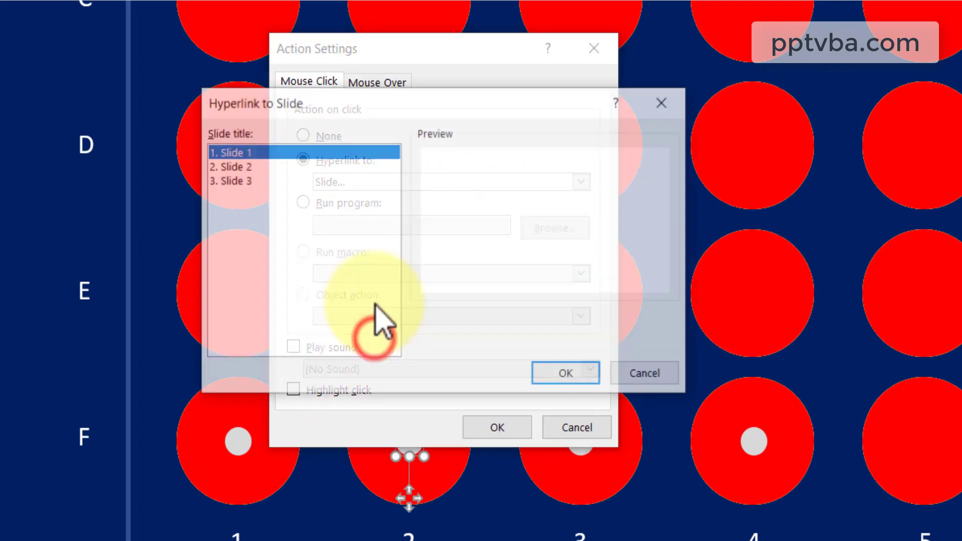
click(307, 181)
click(551, 369)
click(519, 428)
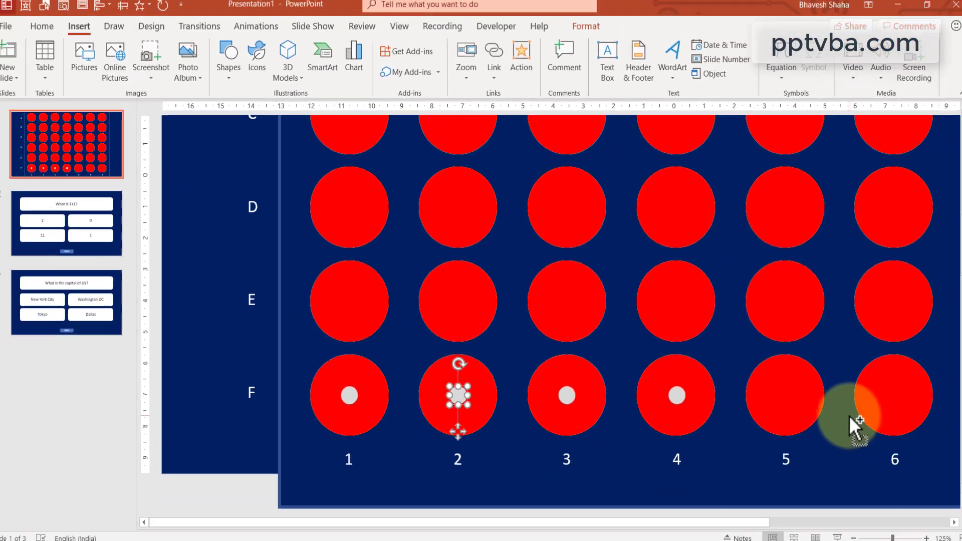
scroll(848, 418, down, 3)
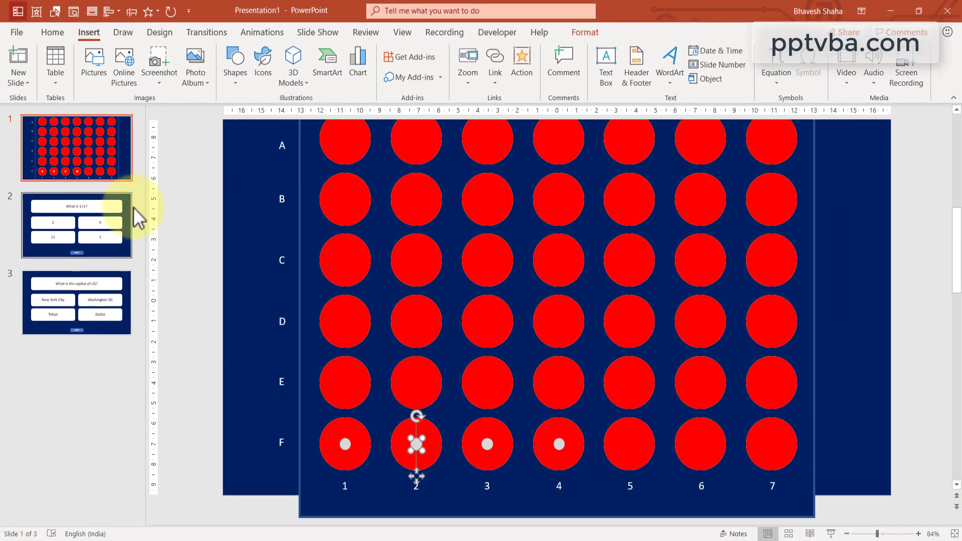
scroll(534, 279, down, 1)
key(Escape)
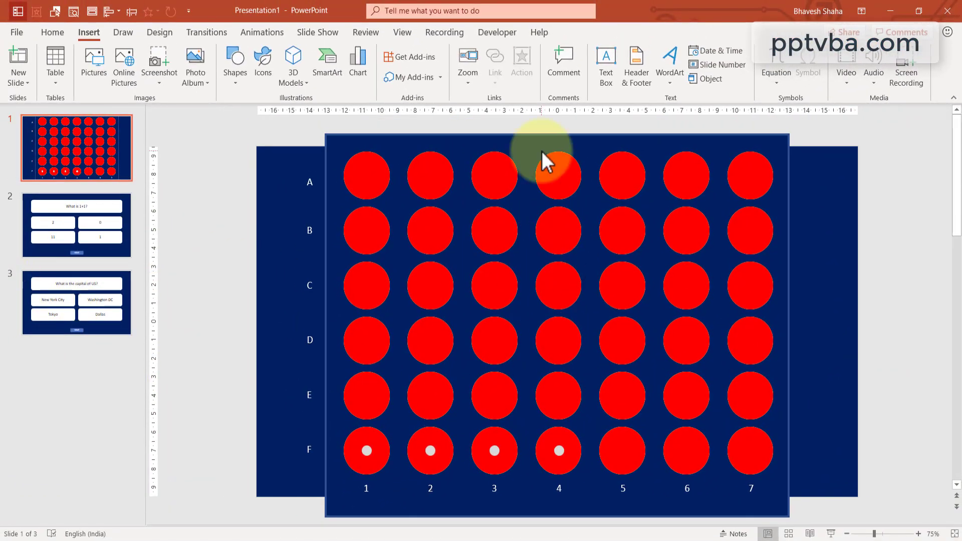
click(65, 247)
click(77, 316)
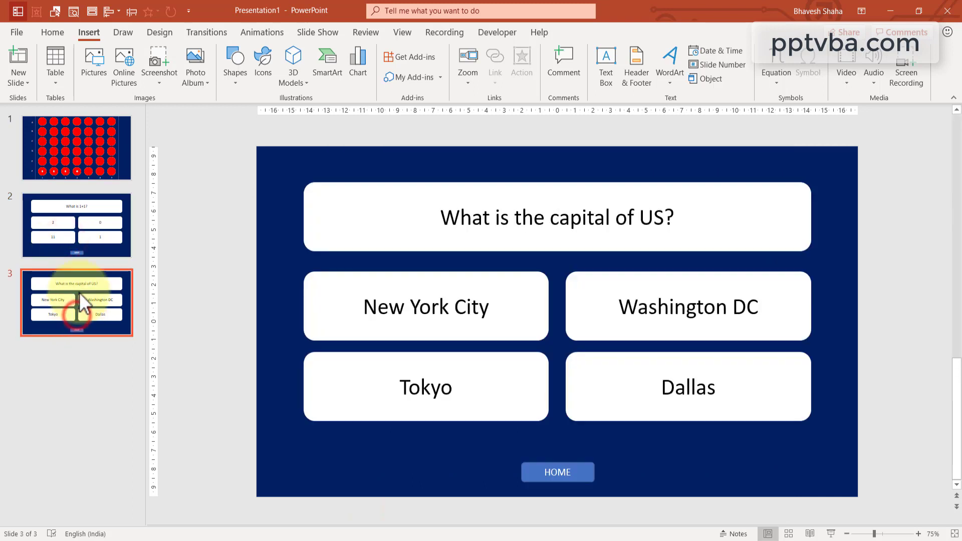
click(91, 135)
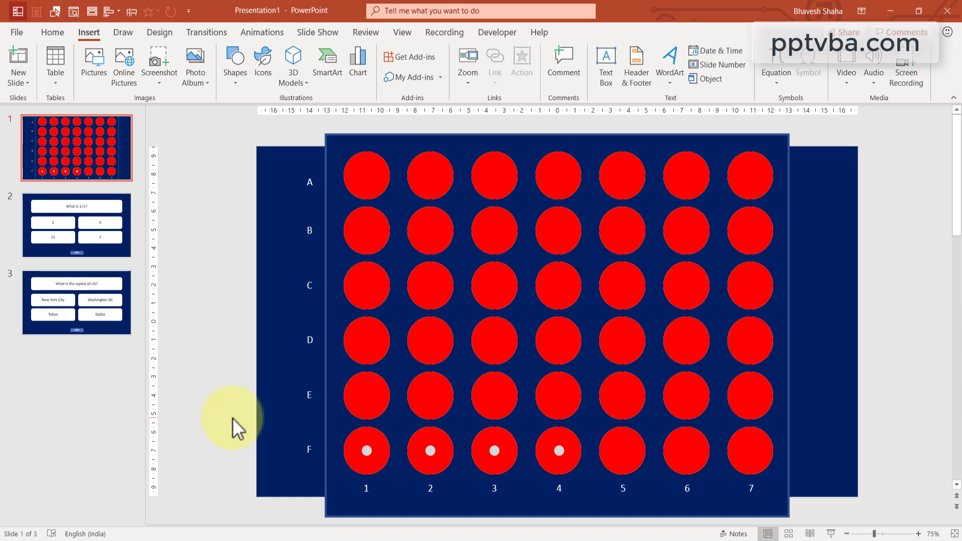